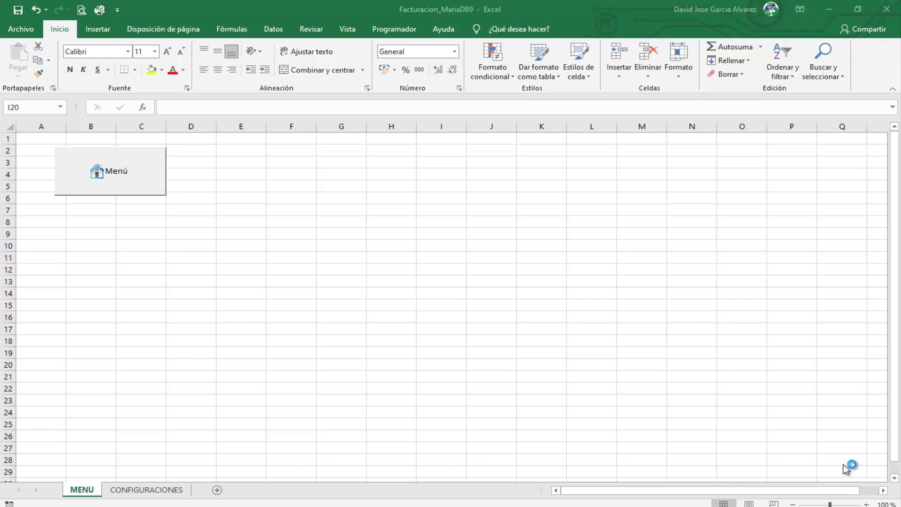
Step: Launch the billing system's main module menu from the Menú button on the MENU sheet
left_click(134, 173)
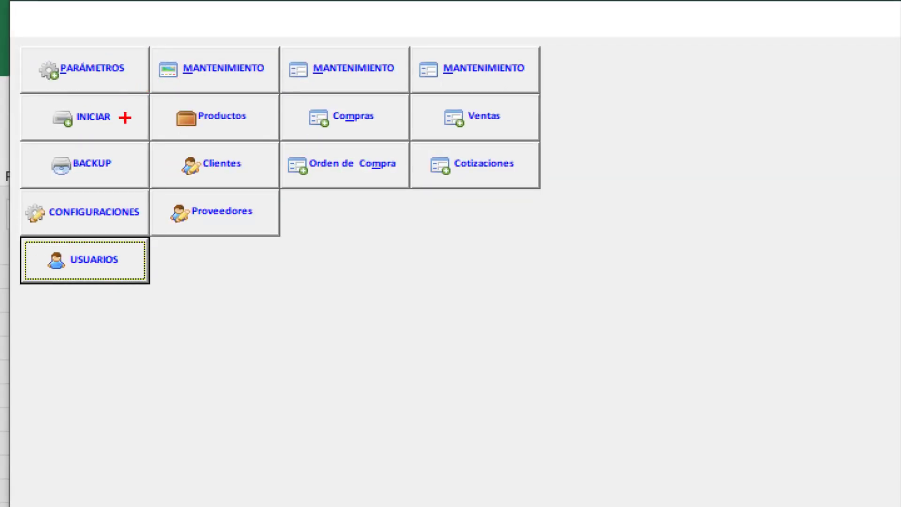
Step: Draw red arrows at each menu module, from INICIAR and BACKUP through Compras, Ventas and Cotizaciones
left_click_drag(125, 118, 209, 154)
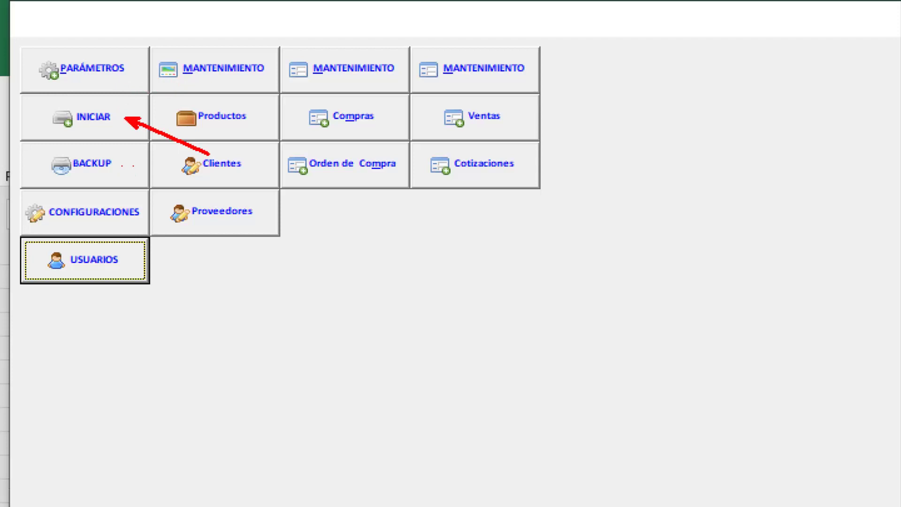
left_click_drag(134, 166, 180, 204)
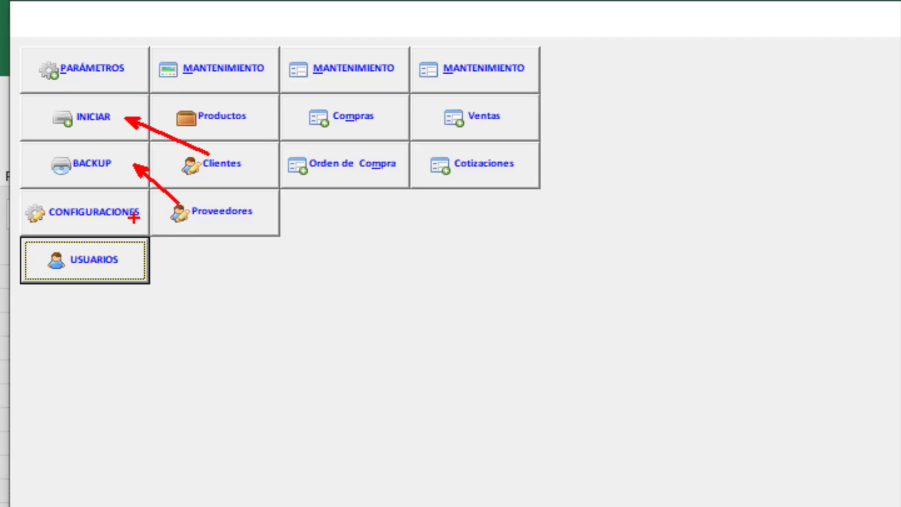
left_click_drag(134, 218, 230, 270)
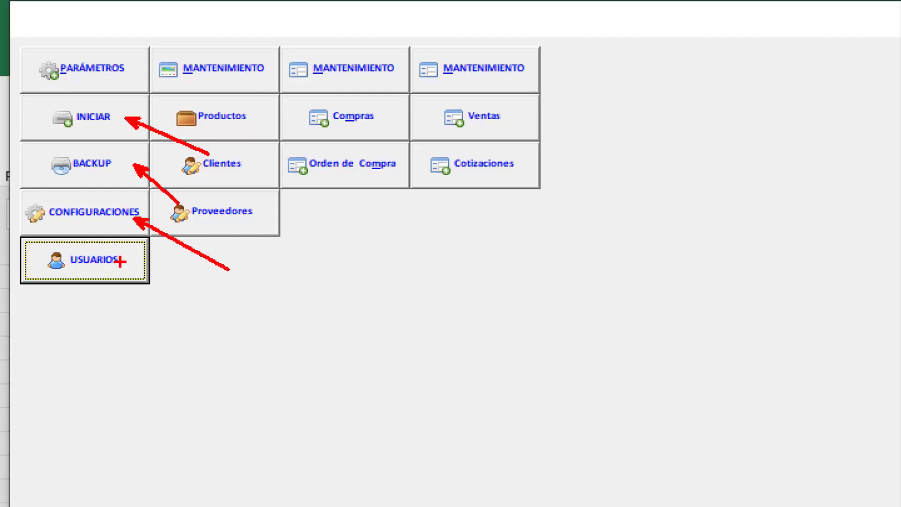
left_click_drag(119, 262, 192, 334)
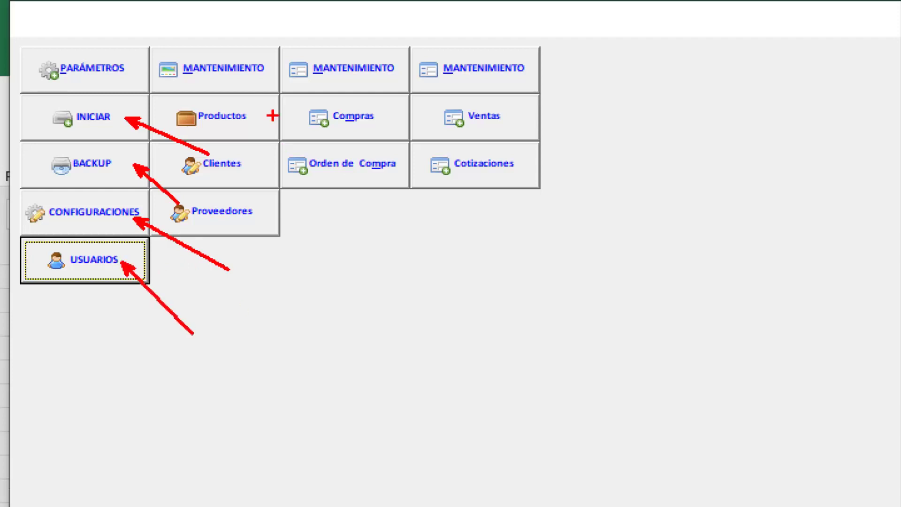
left_click_drag(250, 117, 292, 139)
left_click_drag(254, 172, 342, 247)
left_click_drag(381, 121, 415, 137)
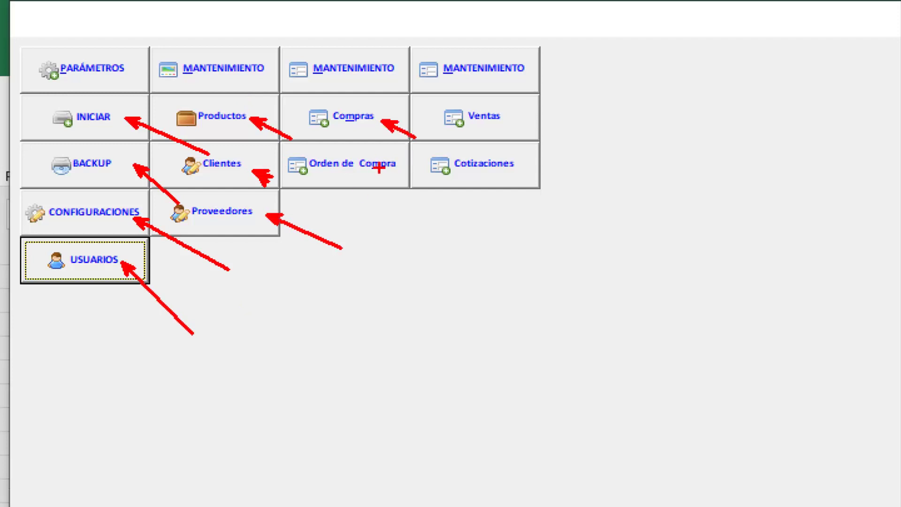
left_click_drag(380, 169, 409, 191)
left_click_drag(417, 201, 432, 197)
left_click_drag(515, 116, 531, 121)
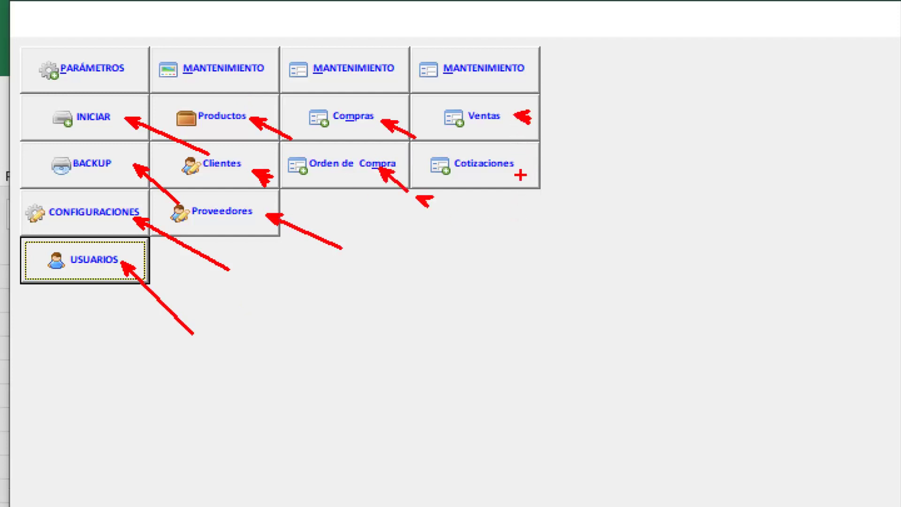
left_click_drag(516, 173, 588, 202)
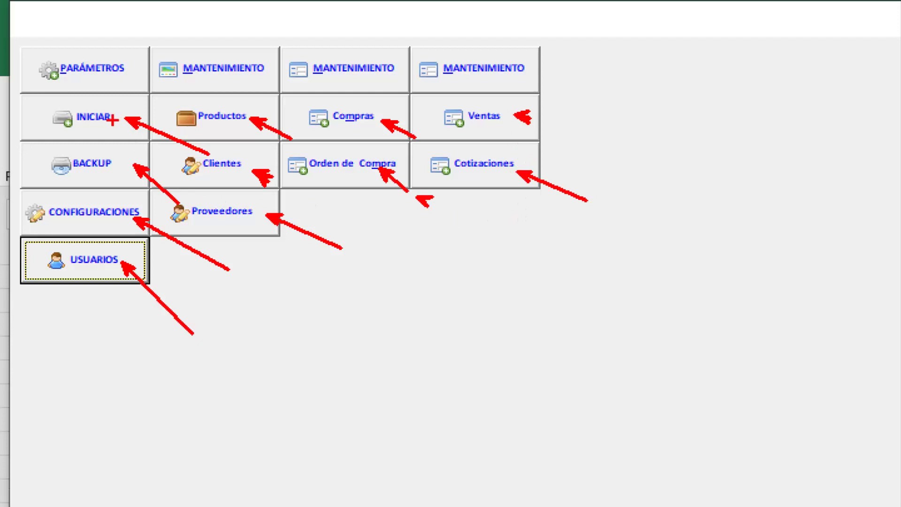
Step: Cross out INICIAR, BACKUP and USUARIOS with X marks, then open the Configuraciones window
left_click_drag(102, 107, 45, 146)
left_click_drag(64, 96, 101, 127)
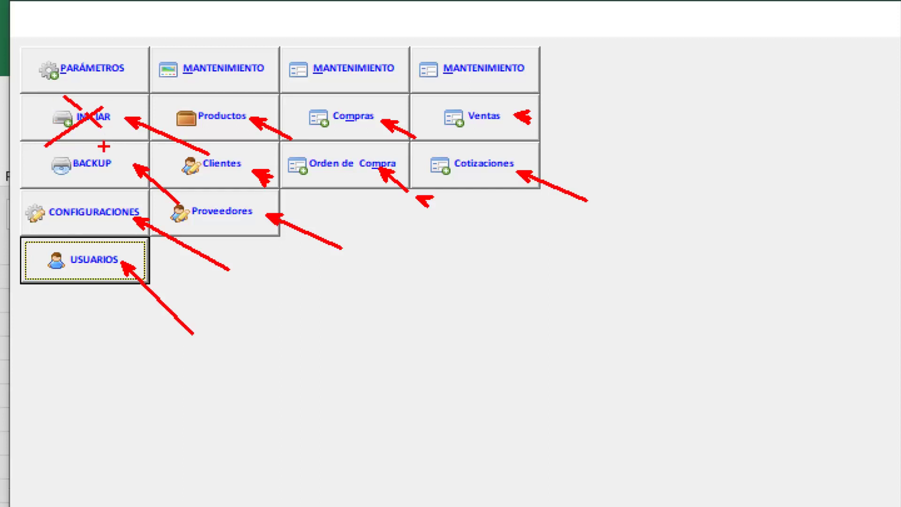
left_click_drag(100, 151, 56, 181)
left_click_drag(54, 149, 96, 188)
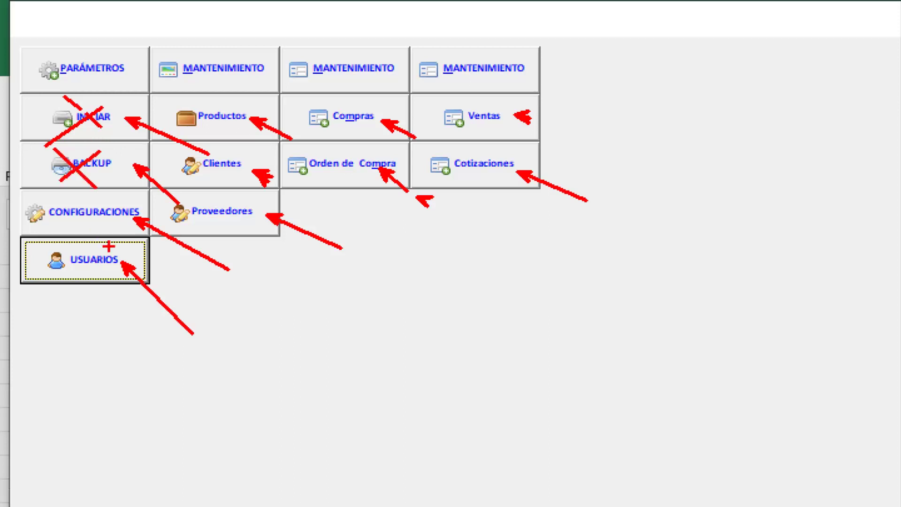
mouse_move(110, 246)
left_mouse_down()
mouse_move(64, 269)
mouse_move(112, 283)
left_mouse_up()
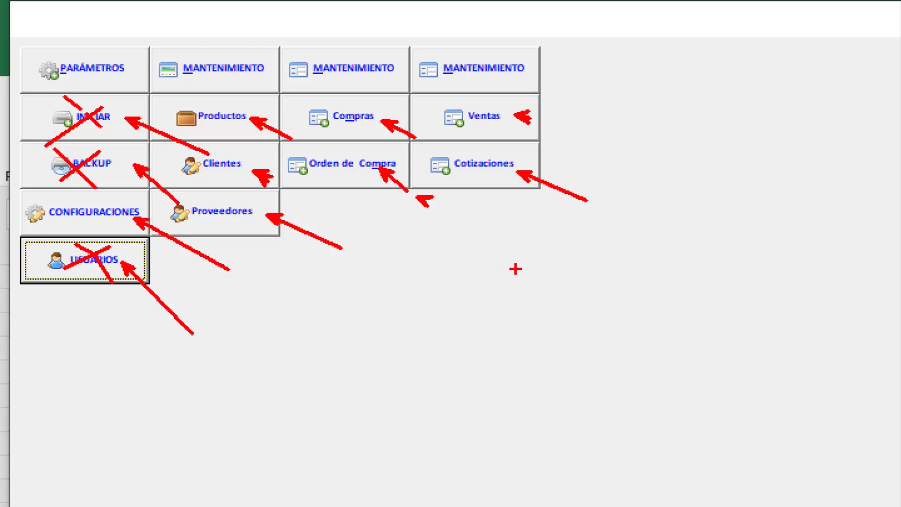
left_click(45, 107)
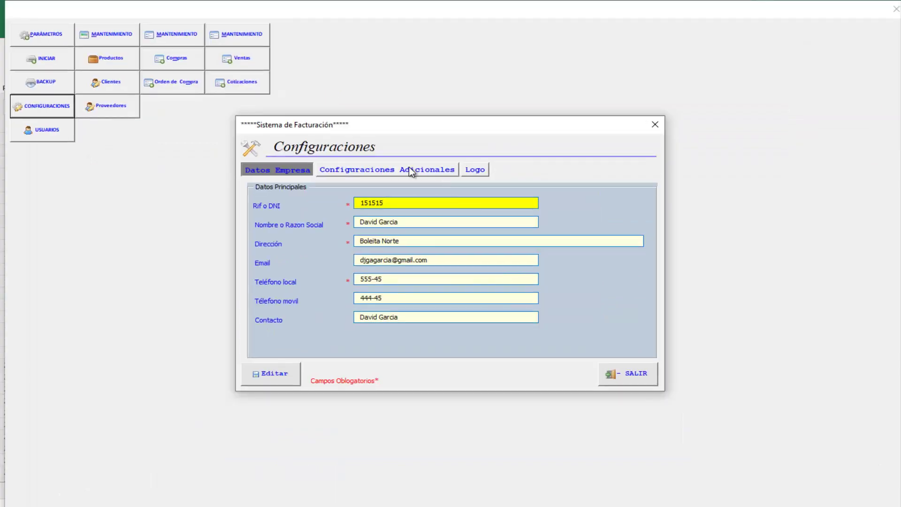
Step: Show the Configuraciones Adicionales page with its decimal, IVA 16 and correlative 1157 settings
left_click(409, 170)
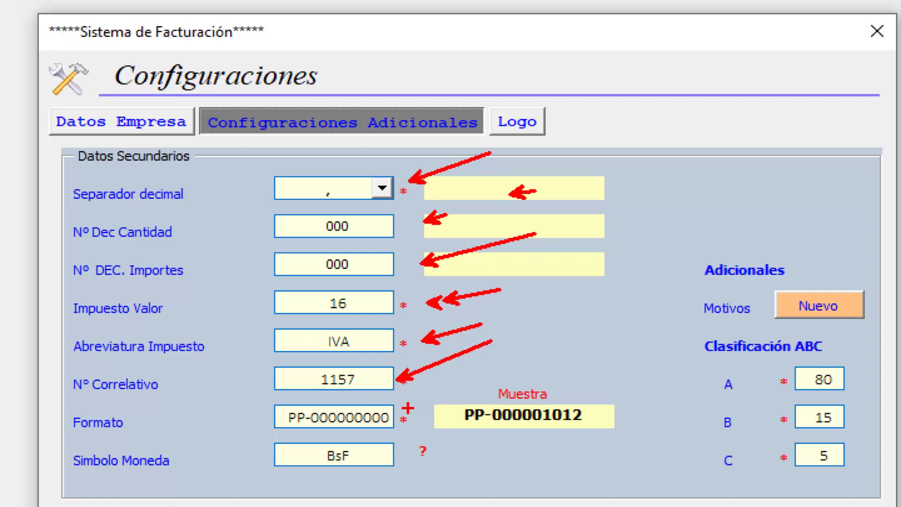
Step: Mark the Formato setting and Clasificación ABC section with arrows and a box, then show the Logo page
left_click_drag(408, 408, 482, 371)
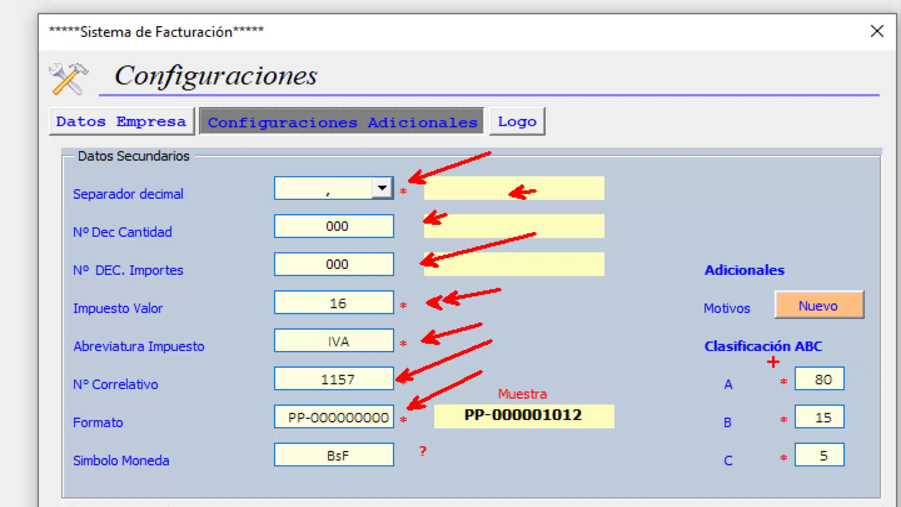
left_click_drag(694, 340, 866, 489)
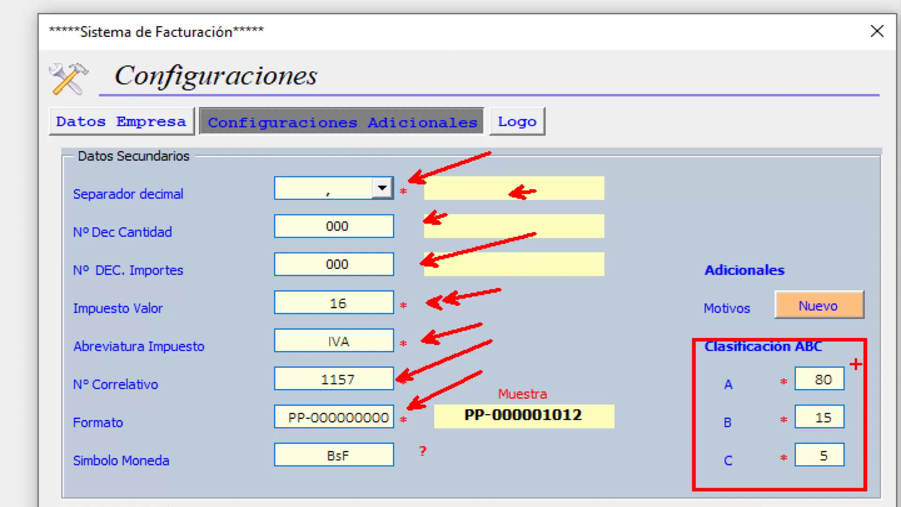
left_click_drag(856, 364, 874, 362)
left_click_drag(848, 412, 863, 413)
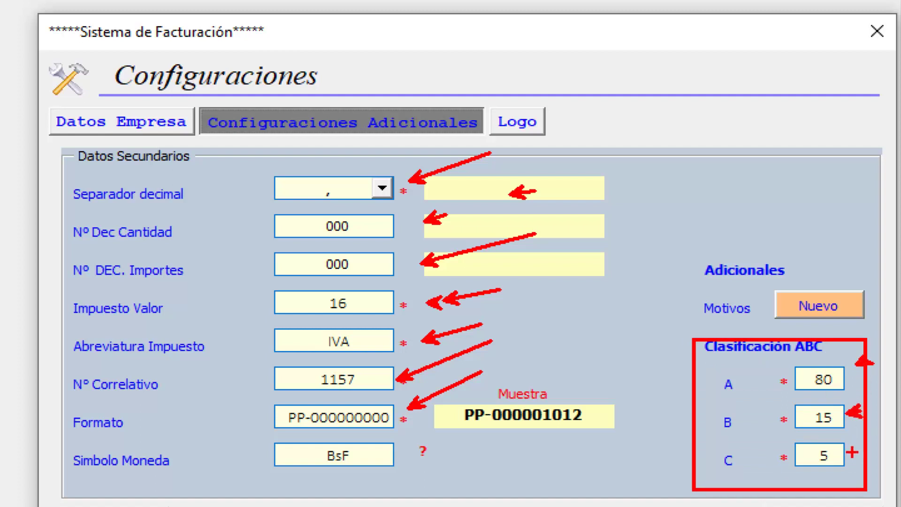
left_click_drag(852, 452, 867, 452)
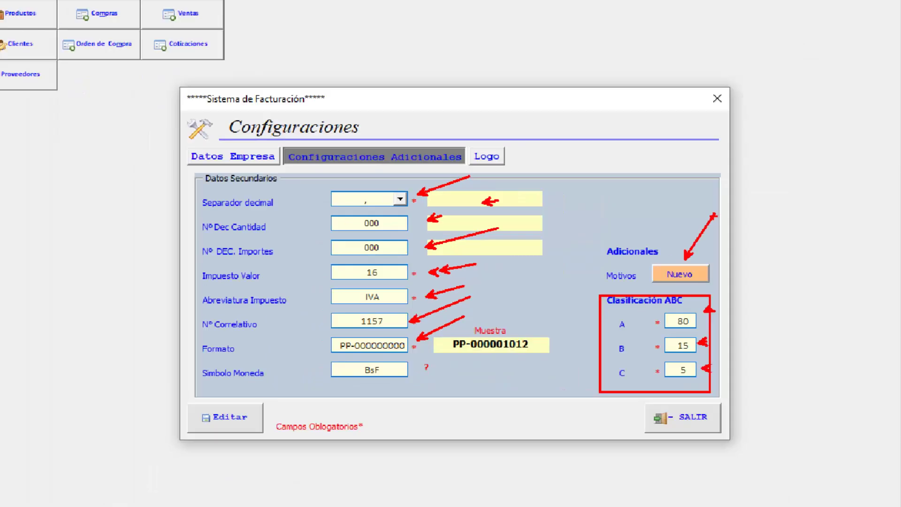
key("ctrl+Tab")
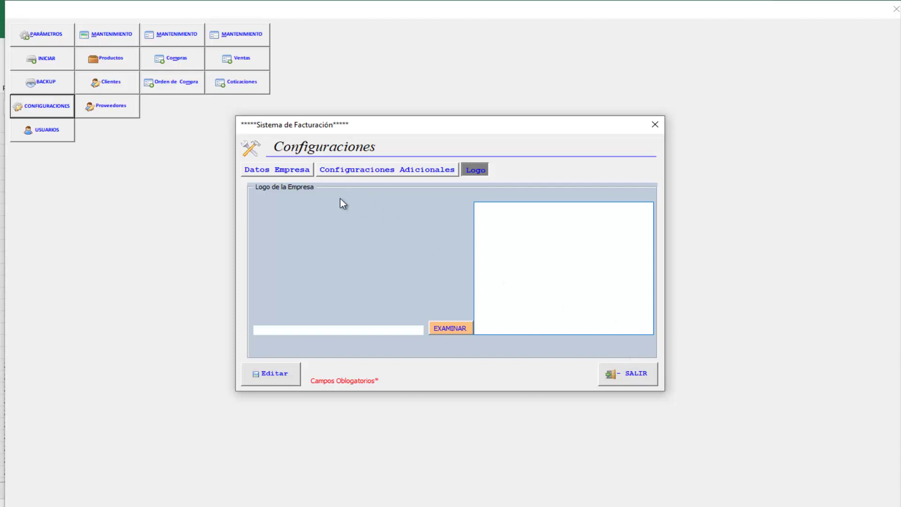
Step: Return to Datos Empresa, close Configuraciones with SALIR, and open the Productos form
left_click(287, 170)
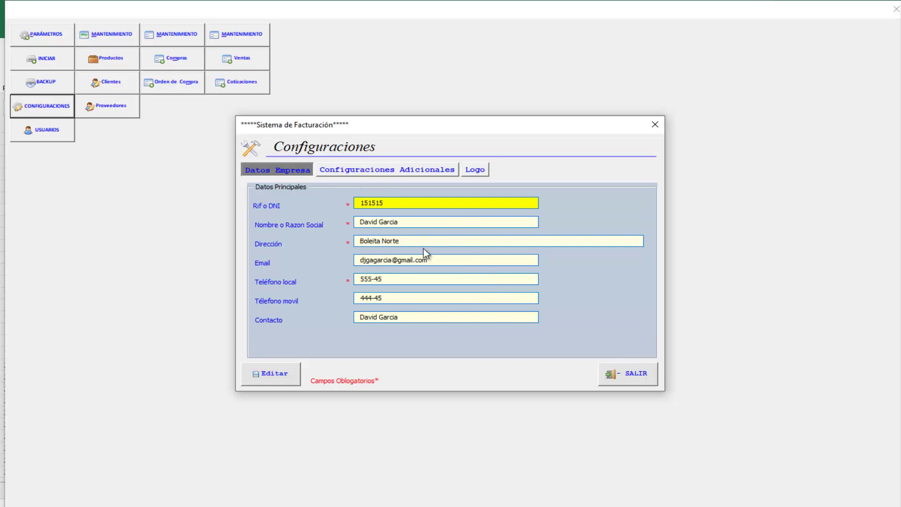
left_click(624, 375)
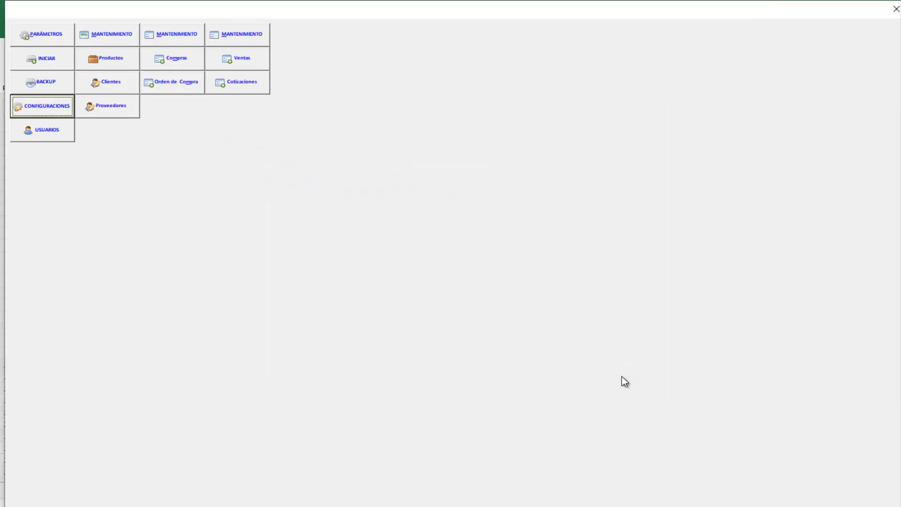
left_click(126, 66)
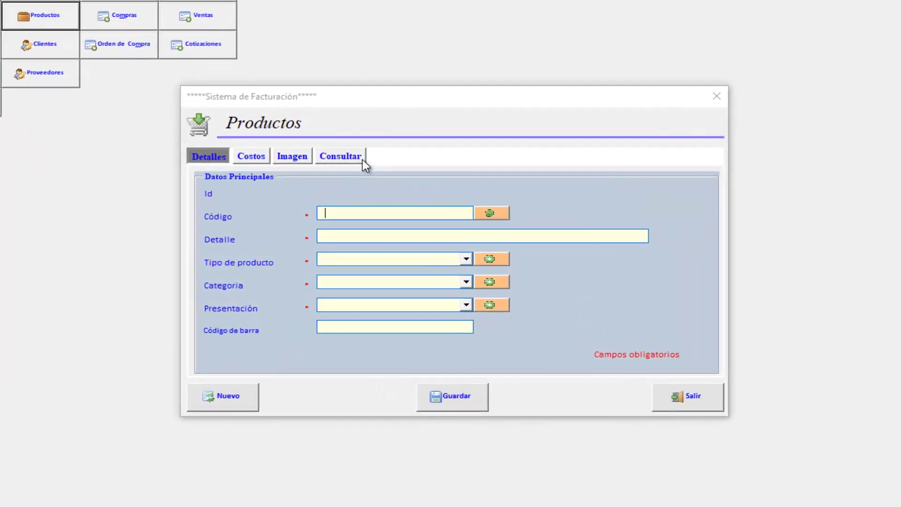
Step: Load product a-aa1 from the search list and trim the trailing characters from its Detalle
left_click(361, 159)
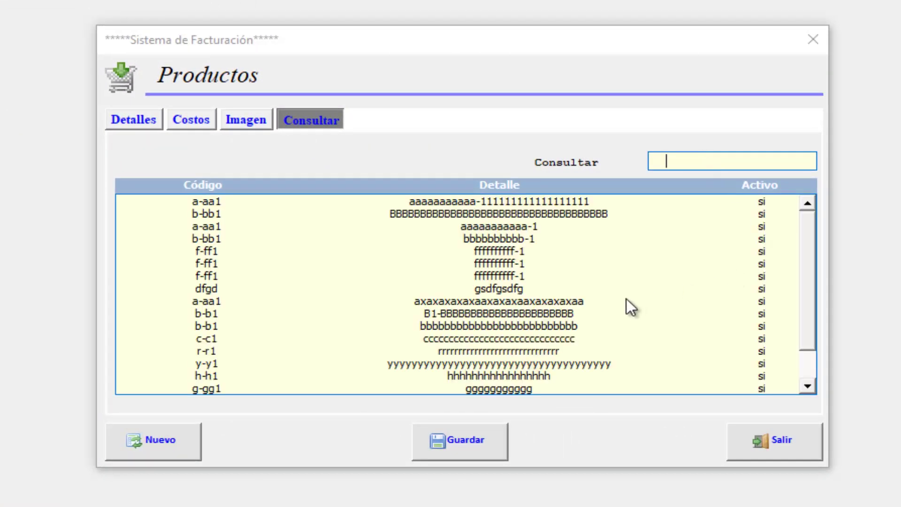
left_click(555, 201)
double_click(553, 201)
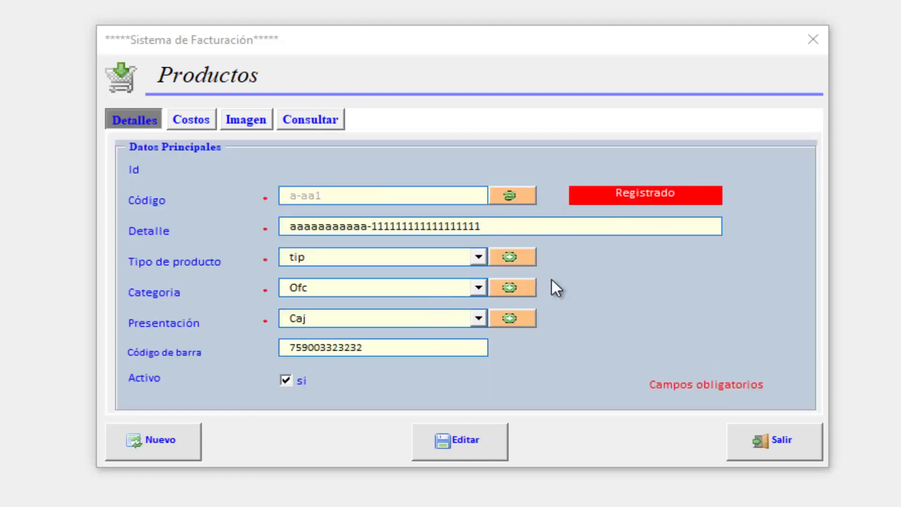
left_click(180, 122)
left_click(137, 120)
left_click_drag(497, 226, 333, 190)
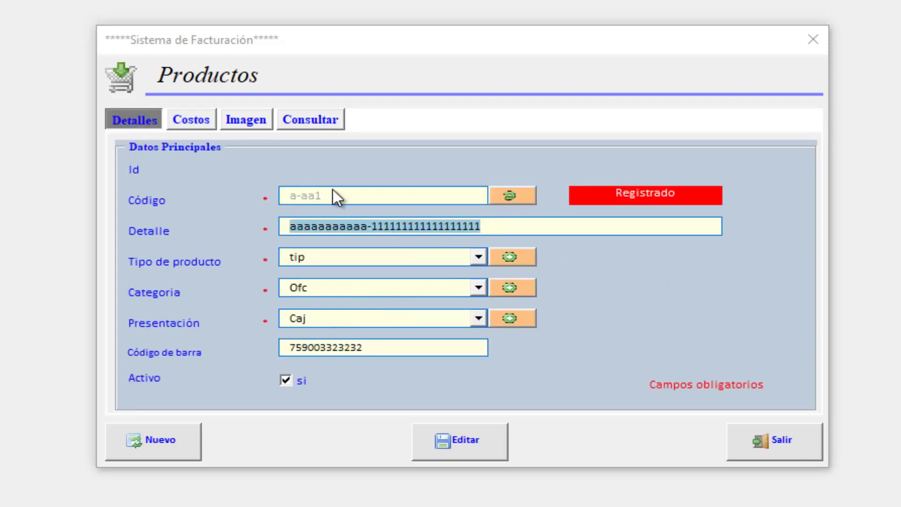
left_click(487, 227)
key("BackSpace")
key("BackSpace")
key("BackSpace")
key("BackSpace")
key("BackSpace")
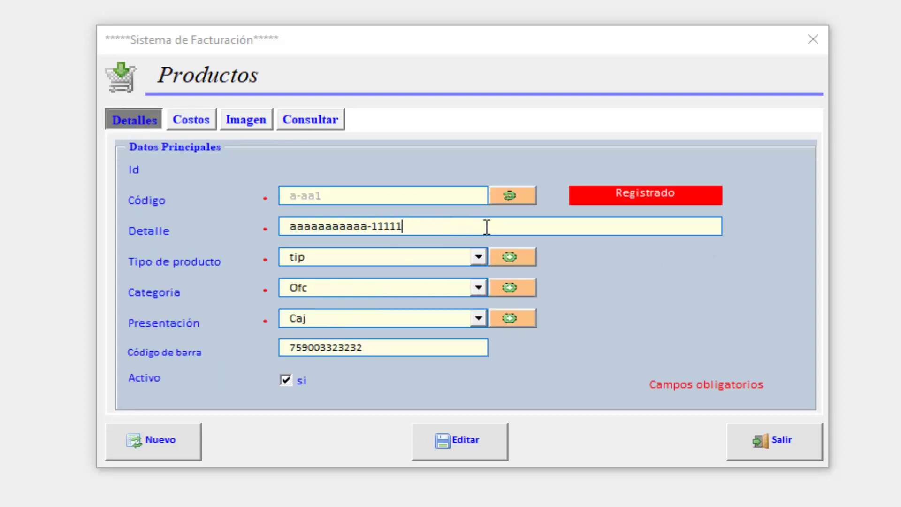
key("BackSpace")
key("BackSpace")
key("BackSpace")
key("BackSpace")
key("BackSpace")
key("BackSpace")
Step: Keep the product type as tip and set the category to Lis
left_click(475, 258)
left_click(474, 257)
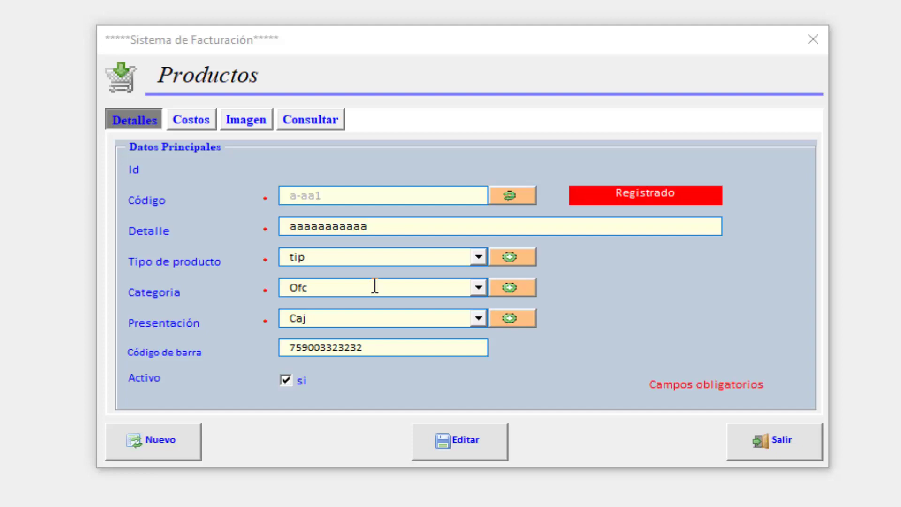
left_click(483, 289)
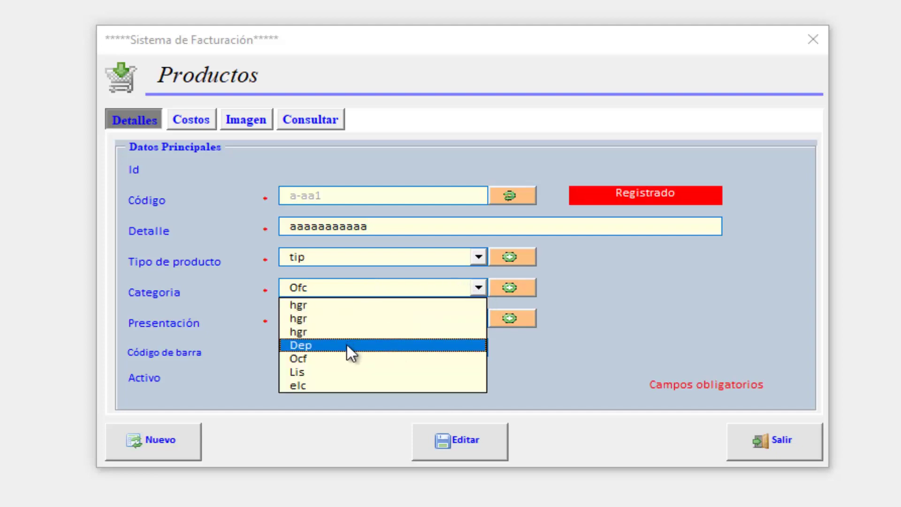
left_click(313, 371)
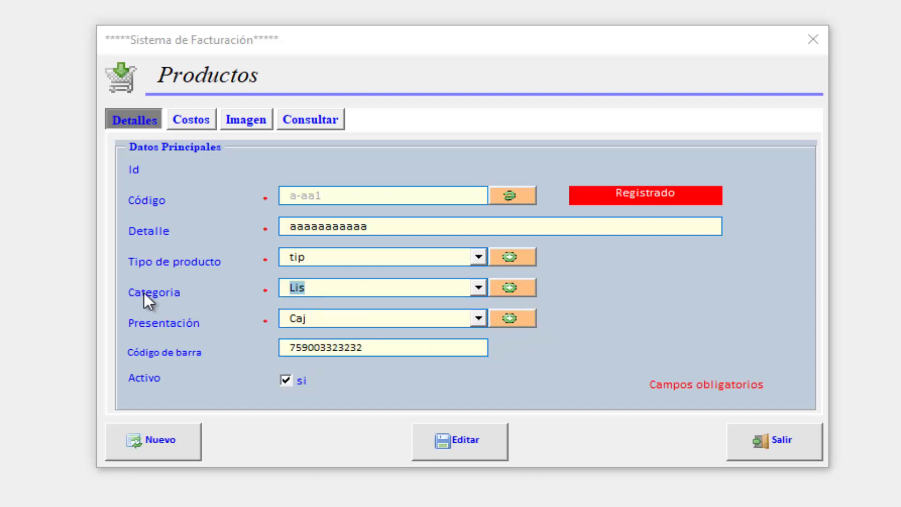
Step: Review the Licores category in the category manager, then reselect Lis as the product's category
left_click(514, 290)
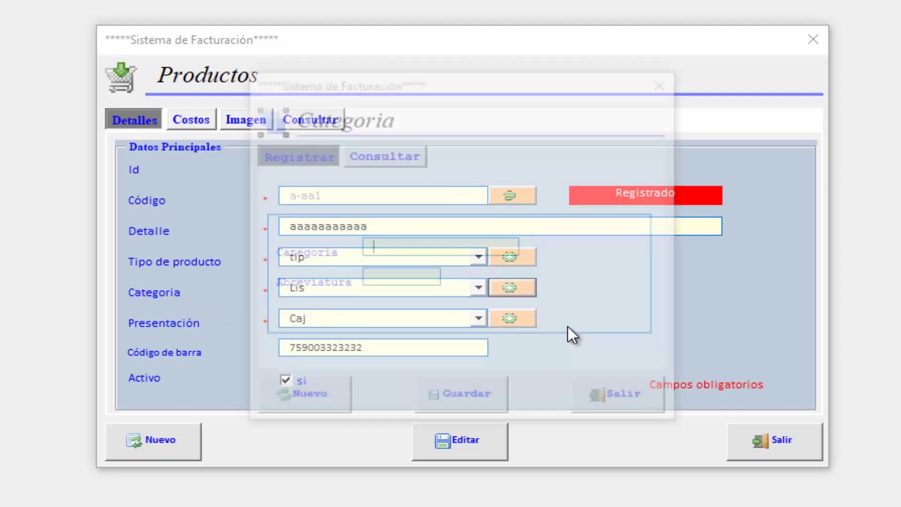
left_click(413, 157)
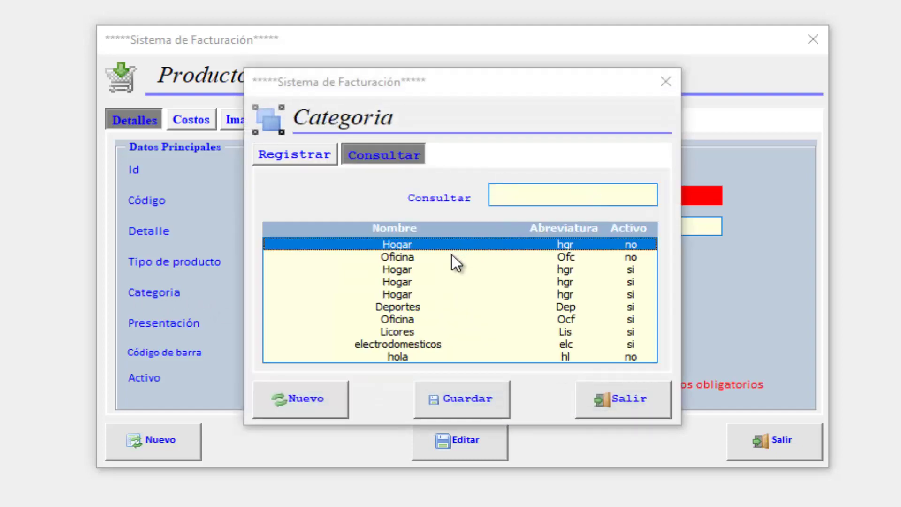
left_click_drag(452, 254, 438, 330)
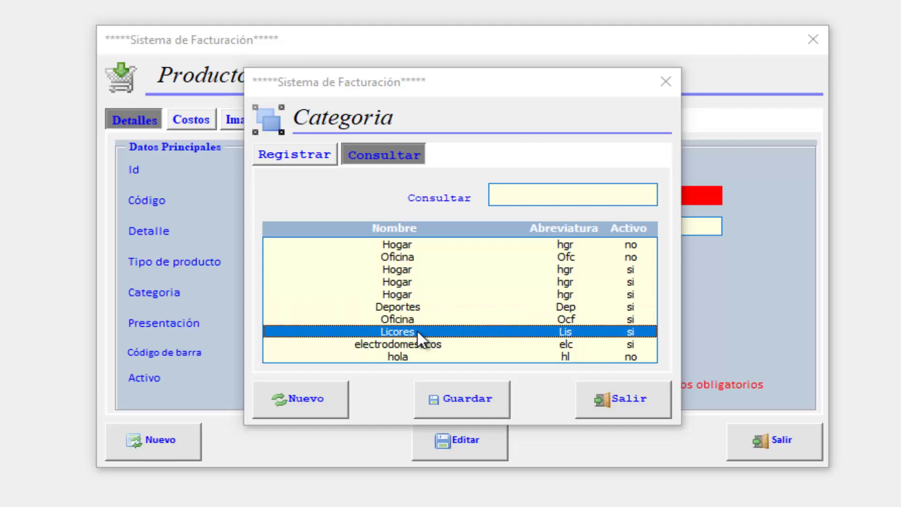
double_click(418, 331)
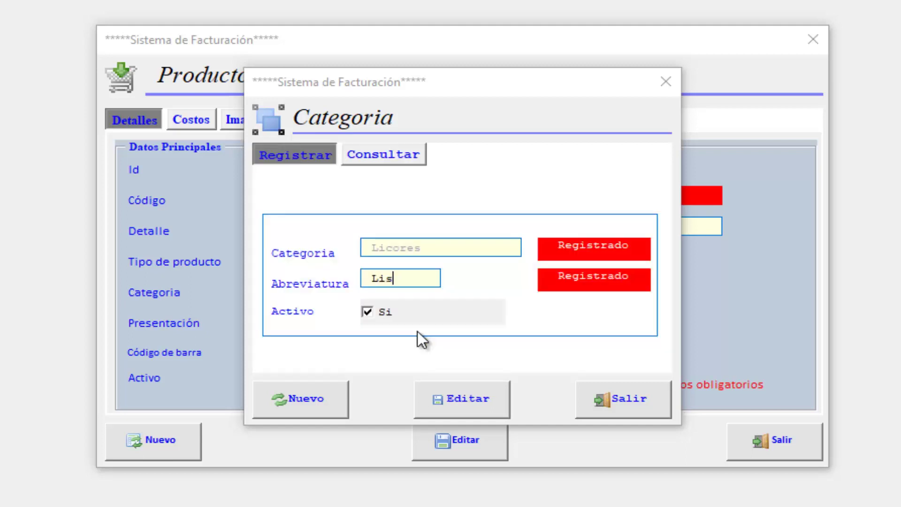
left_click(665, 83)
left_click(475, 288)
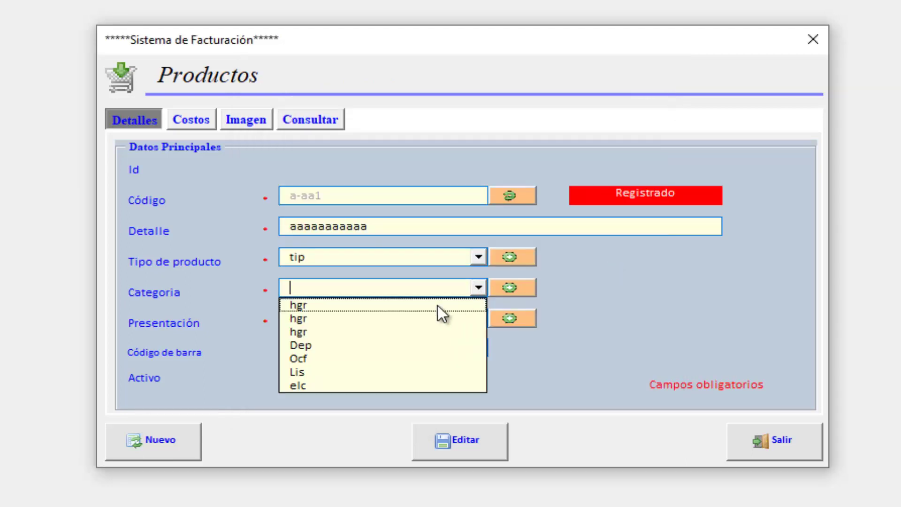
left_click(324, 372)
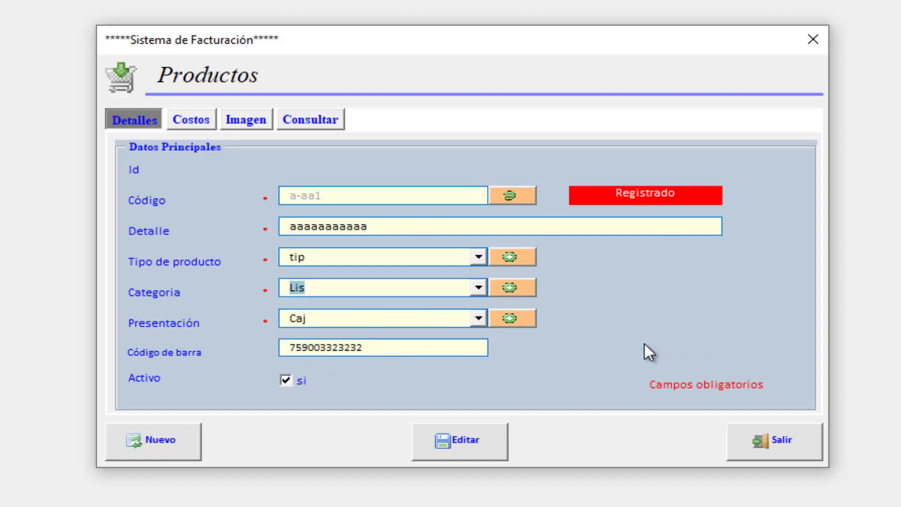
Step: Set the unit cost to 25 on the Costos page, toggle the product/service flag, and save
left_click(184, 119)
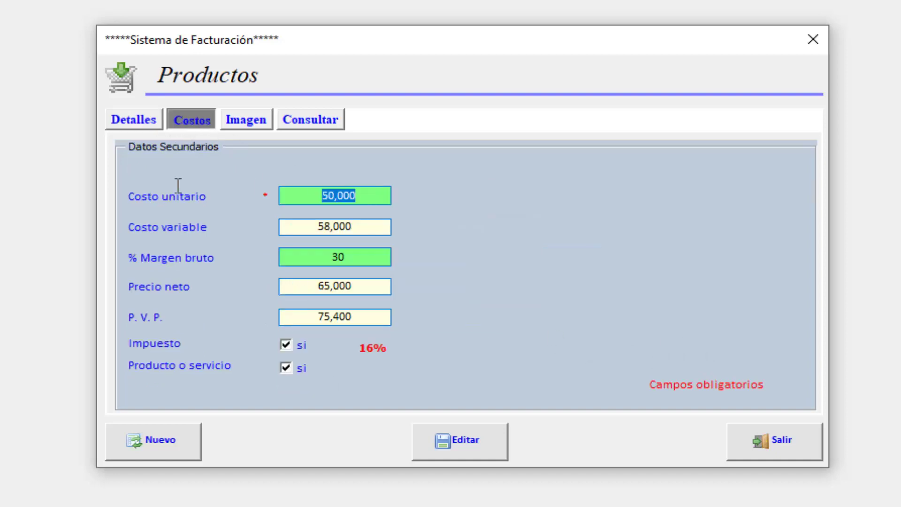
type("25")
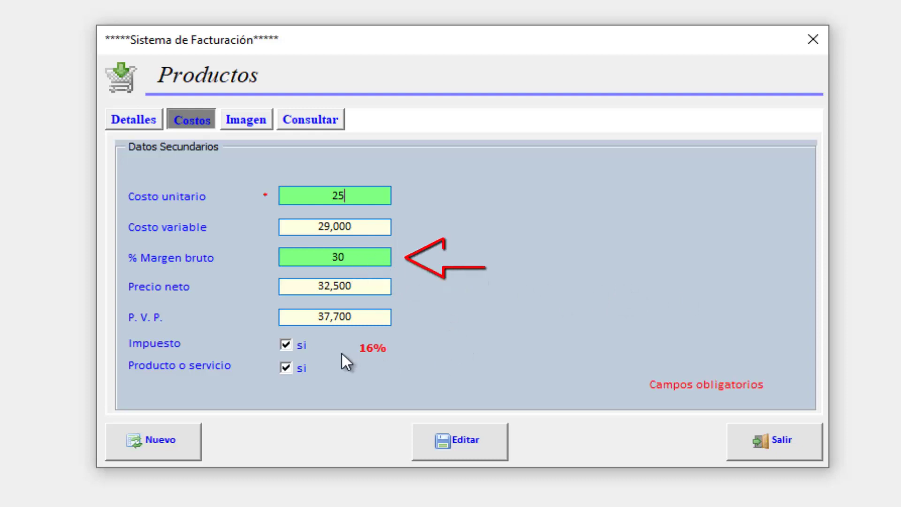
left_click(292, 372)
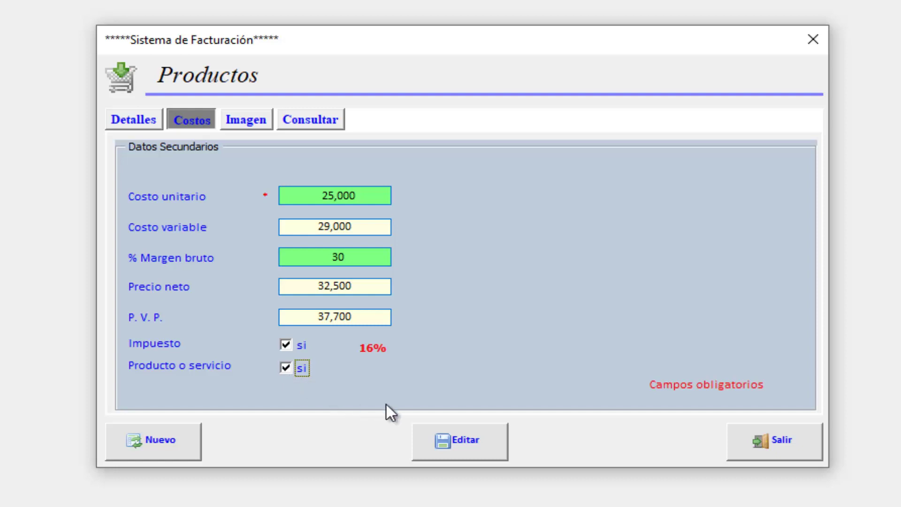
left_click(489, 439)
left_click(495, 331)
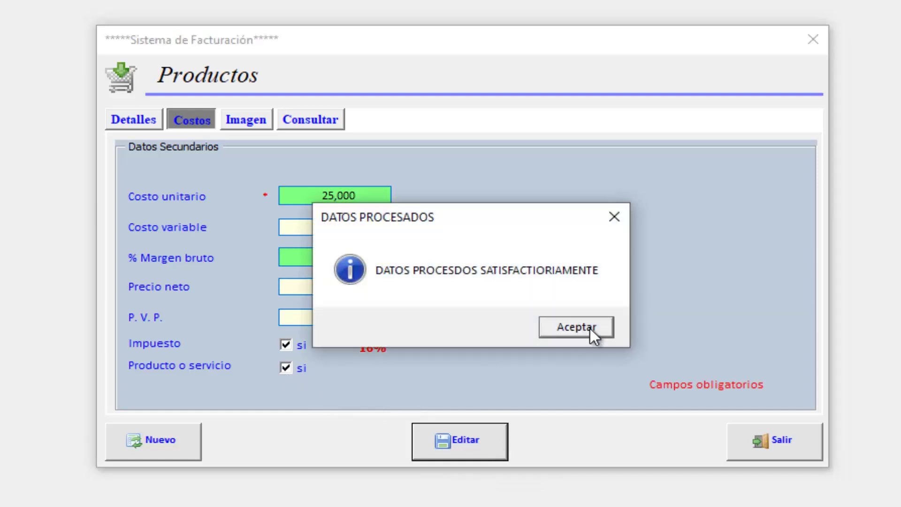
left_click(590, 328)
Step: Reopen product a-aa1 to confirm the 25,000 unit cost, then close the Productos form
left_click(337, 123)
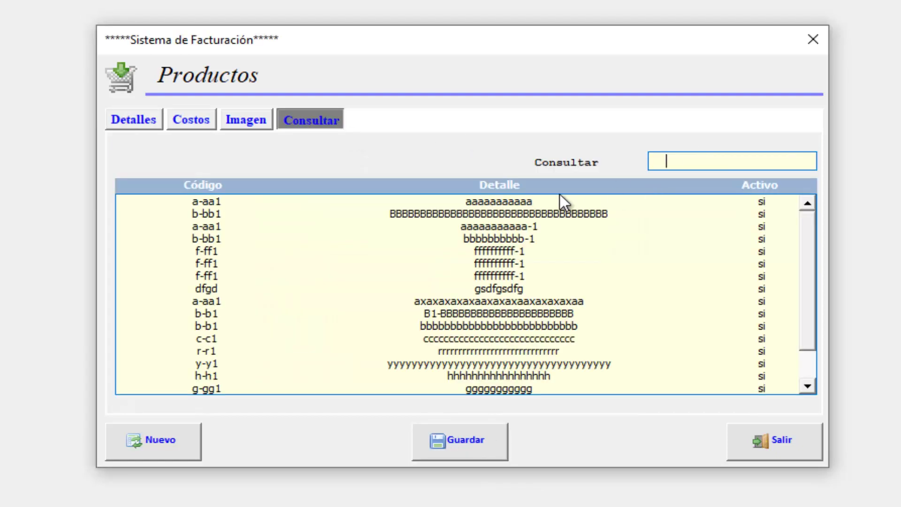
left_click(519, 201)
double_click(518, 201)
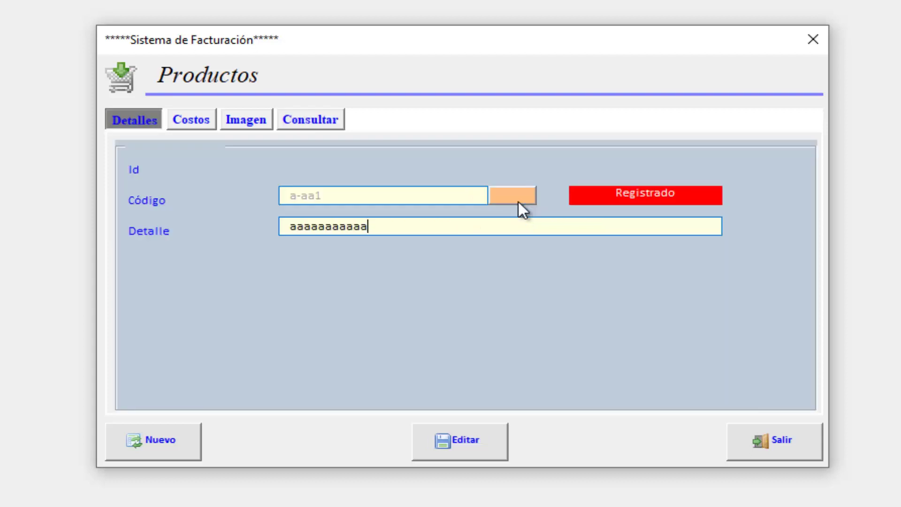
left_click(199, 124)
double_click(328, 197)
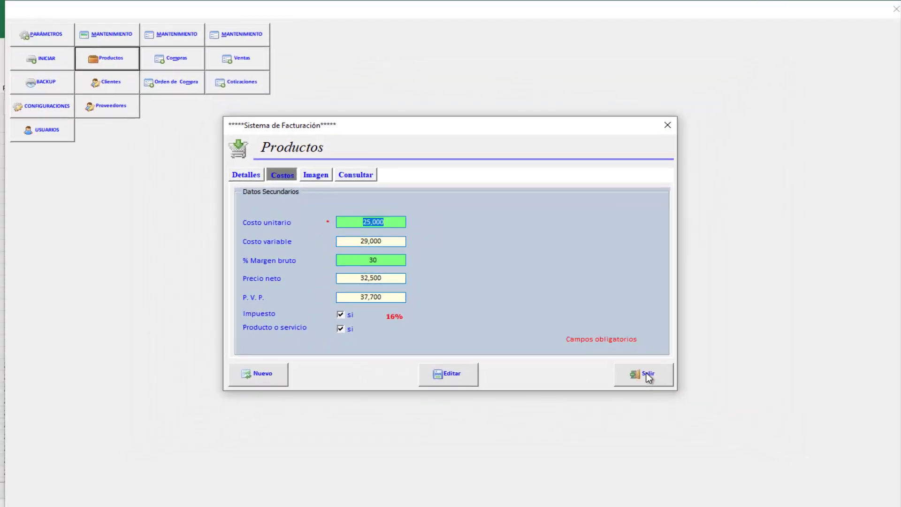
left_click(646, 372)
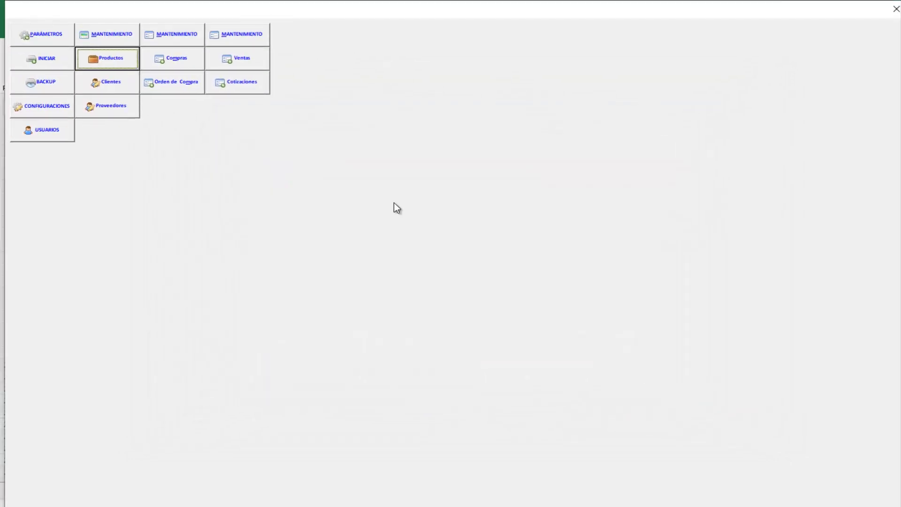
Step: Load the second registered client, change its city to Maracay, and save the edit
left_click(113, 87)
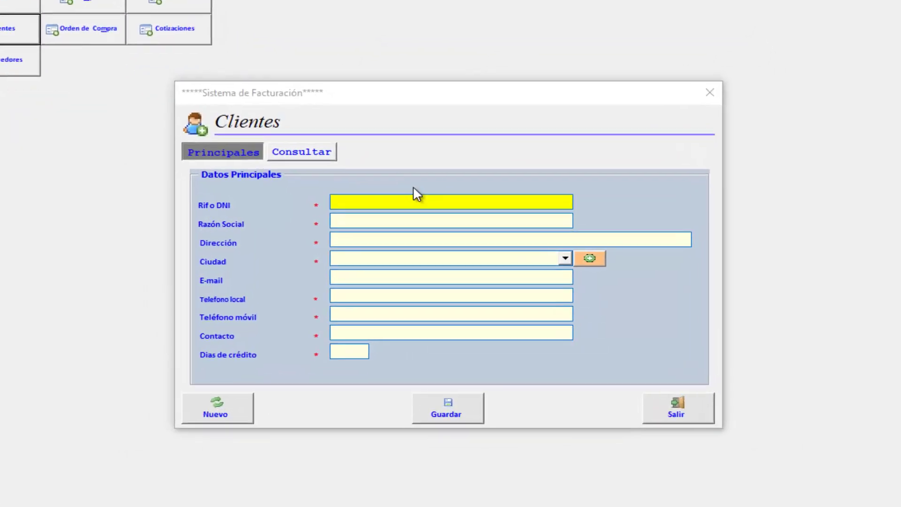
left_click(287, 150)
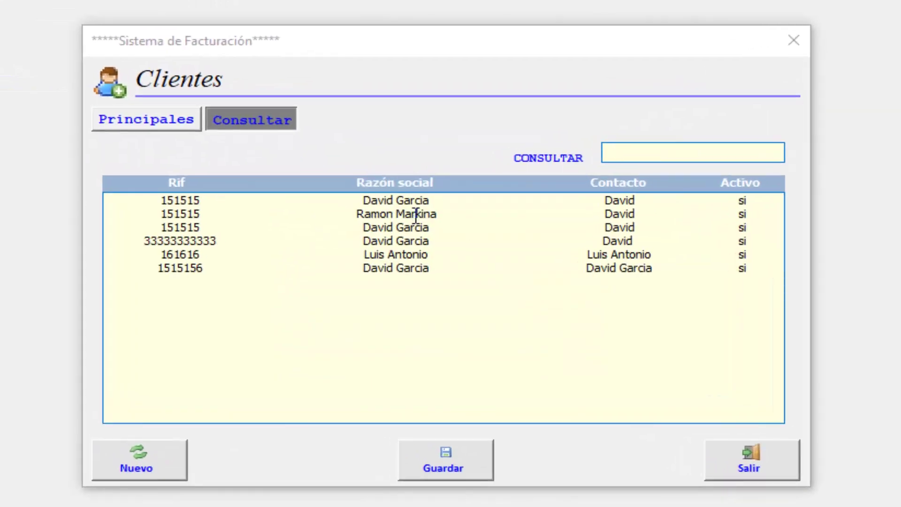
double_click(413, 214)
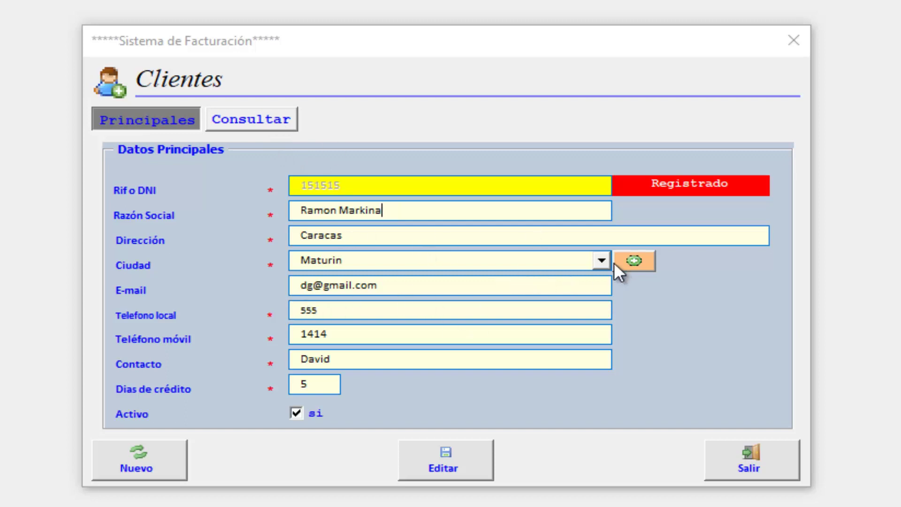
left_click(601, 261)
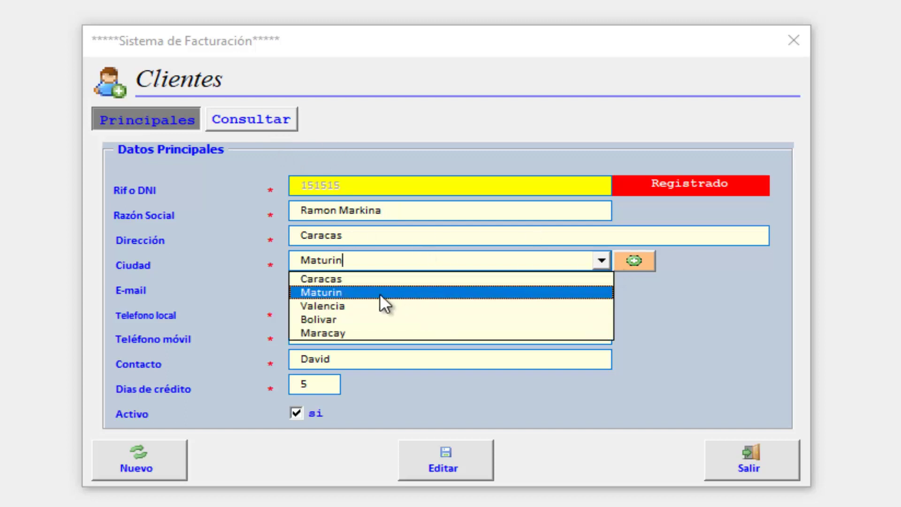
left_click(339, 332)
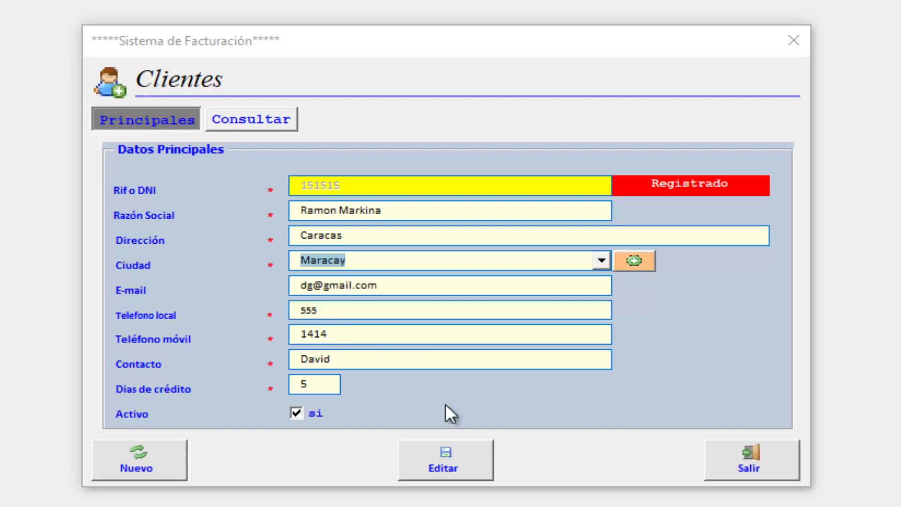
left_click(469, 453)
left_click(482, 346)
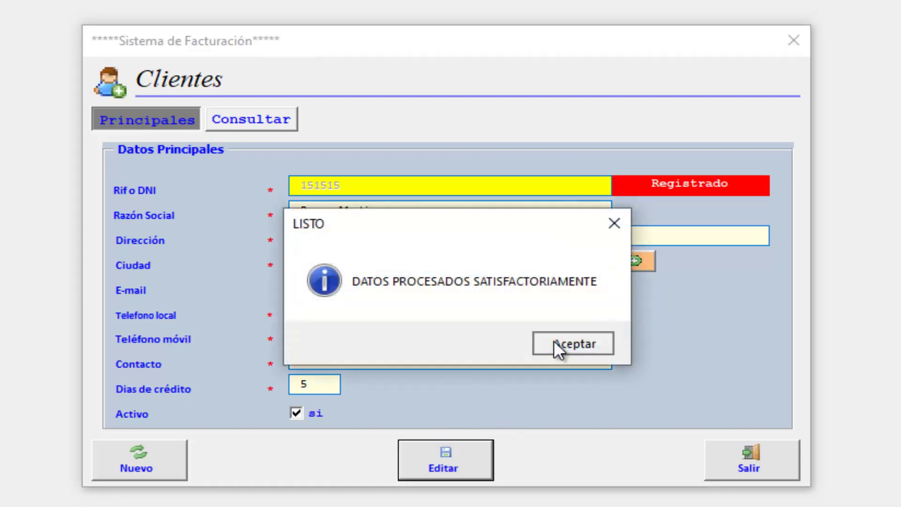
left_click(554, 340)
Step: Reopen the edited client from the list to verify the city, then exit the form
left_click(277, 119)
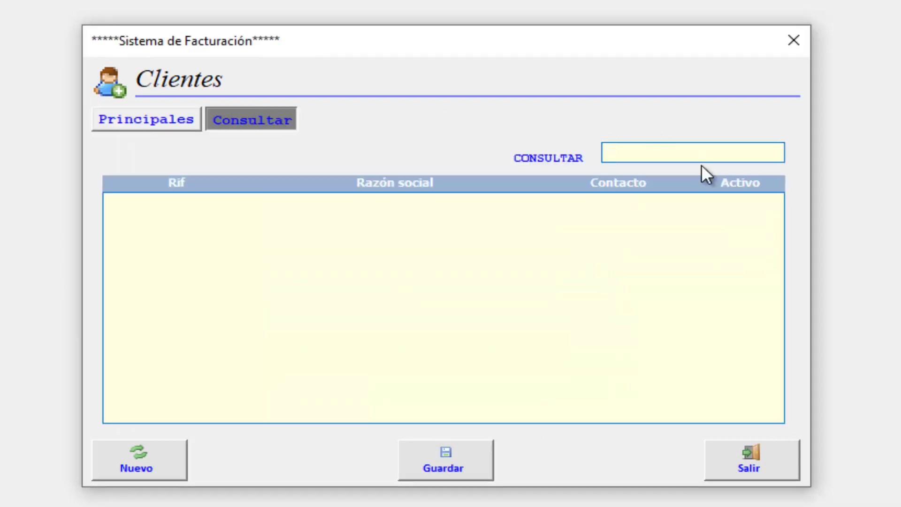
double_click(394, 213)
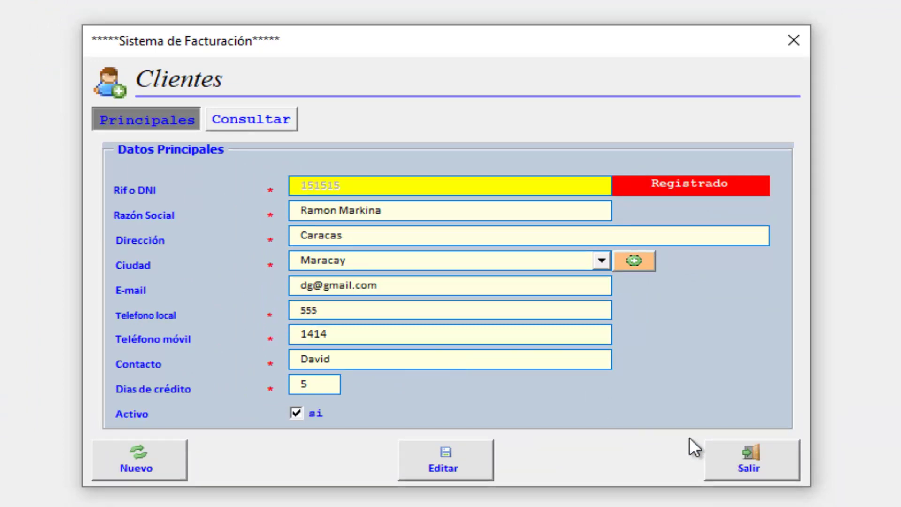
left_click(767, 453)
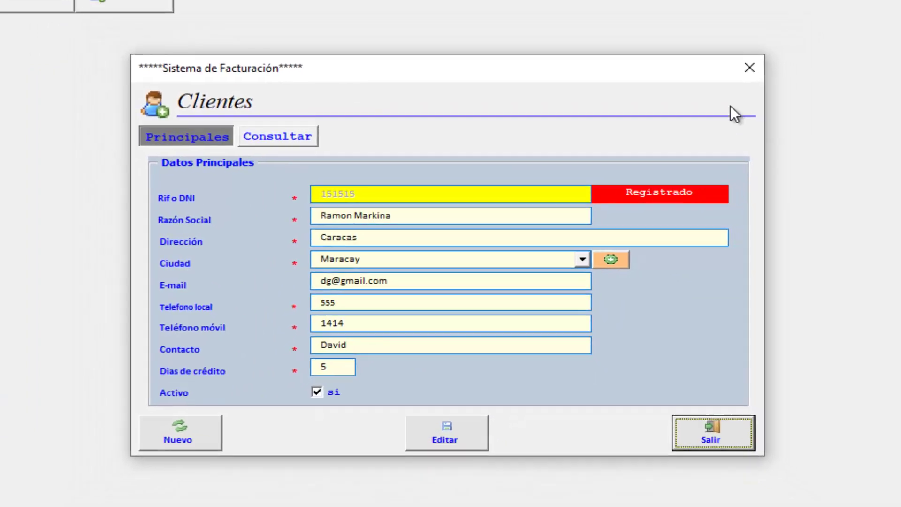
Step: Close Clientes, view the empty supplier list on Proveedores' Consultar page, then close it
left_click(750, 67)
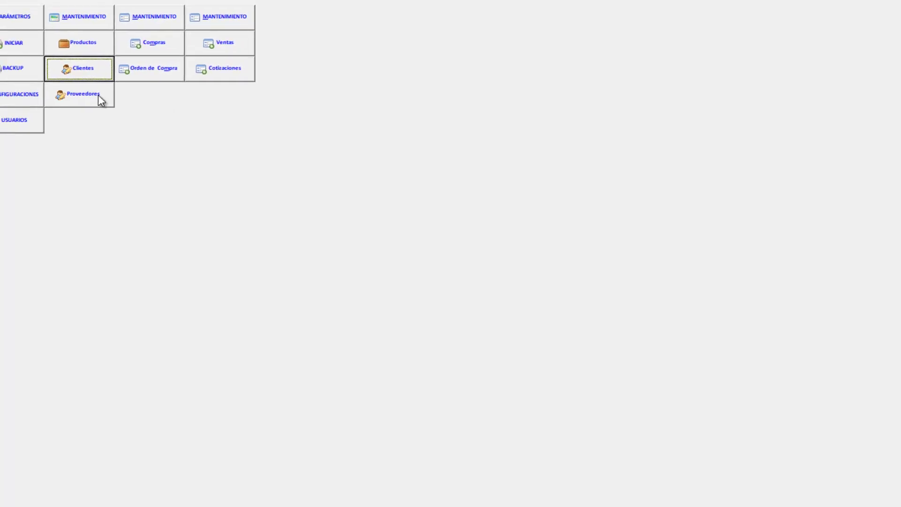
left_click(104, 106)
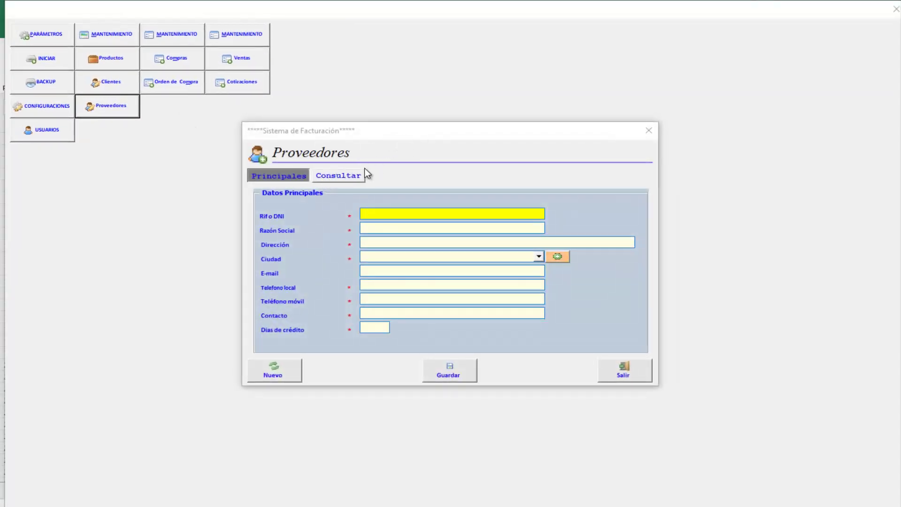
left_click(350, 176)
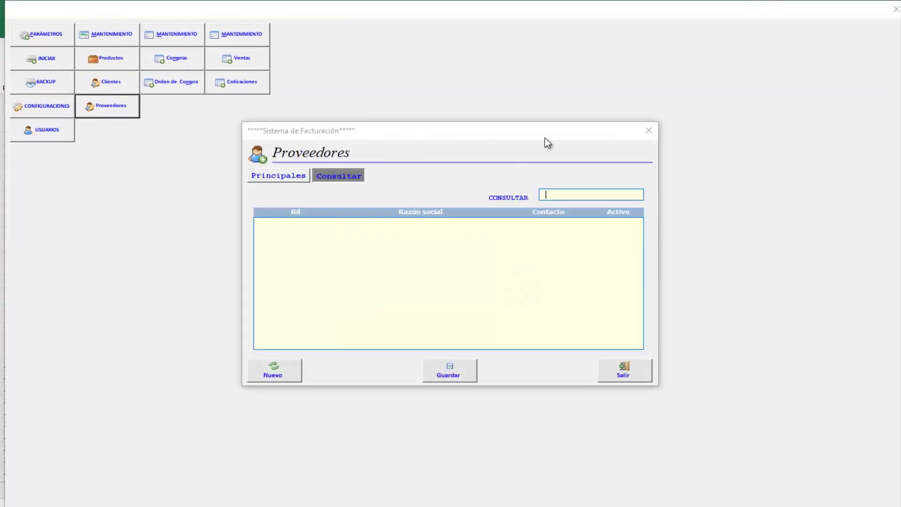
left_click(647, 131)
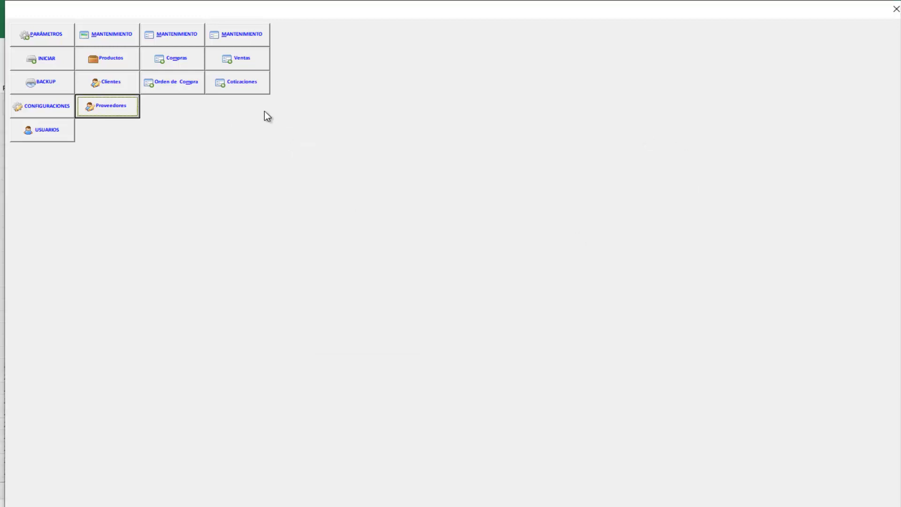
Step: Start a new Compra with RIF 131313, search suppliers for 1313, and load the matching supplier
left_click(190, 64)
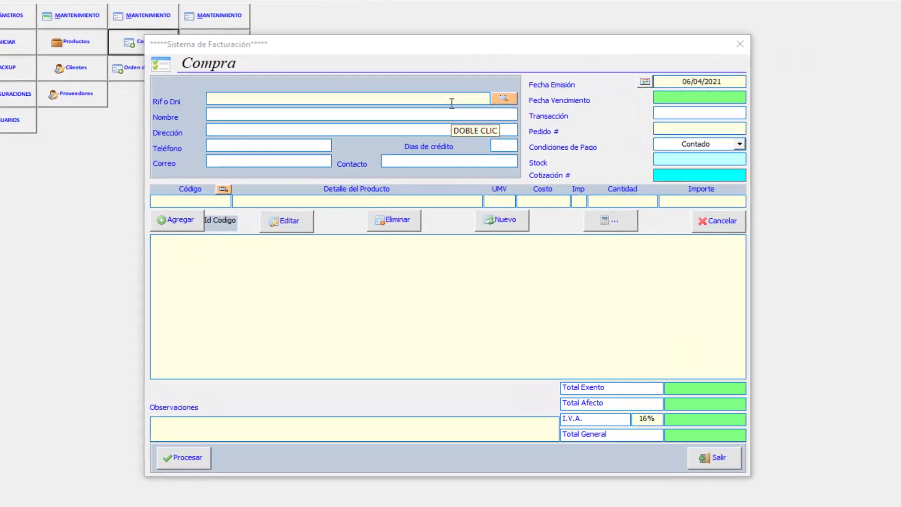
type("13131")
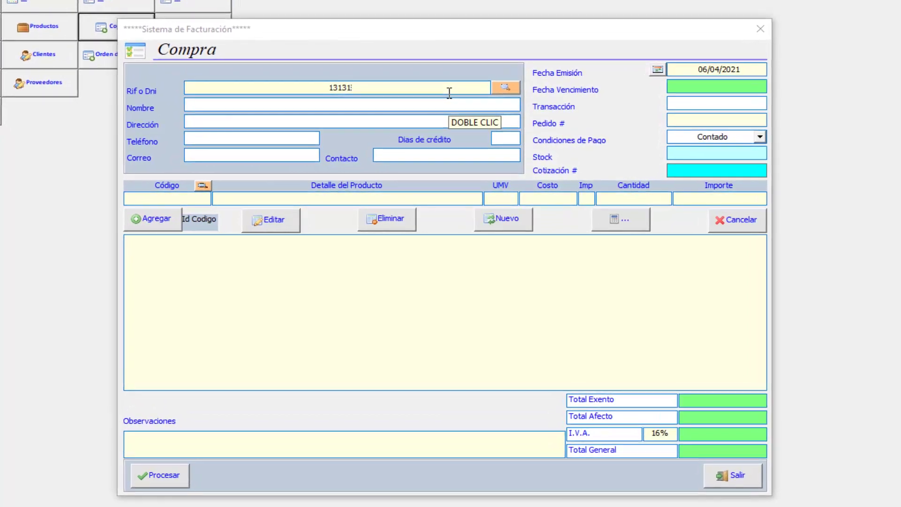
type("3")
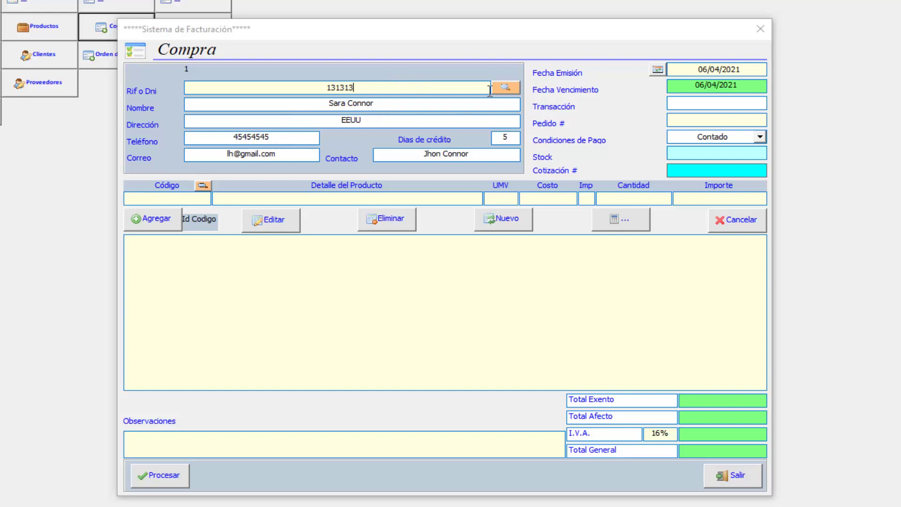
left_click(517, 88)
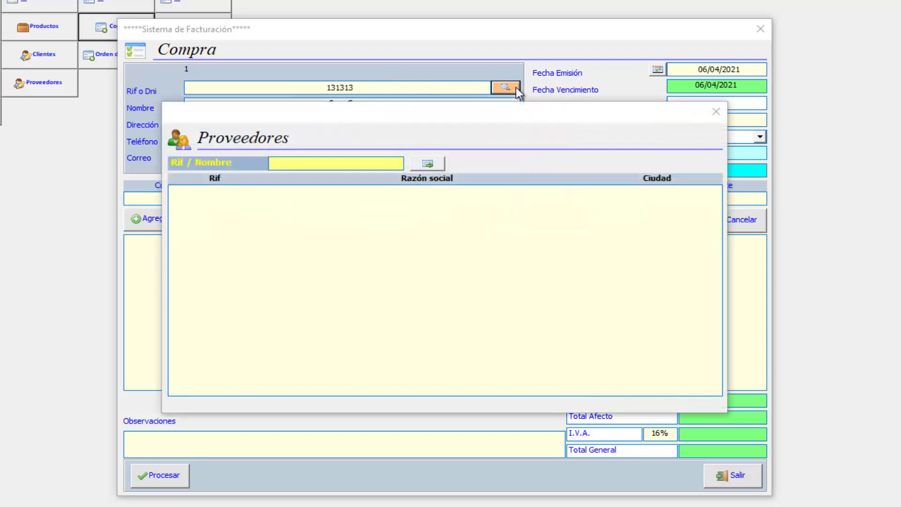
type("DAV")
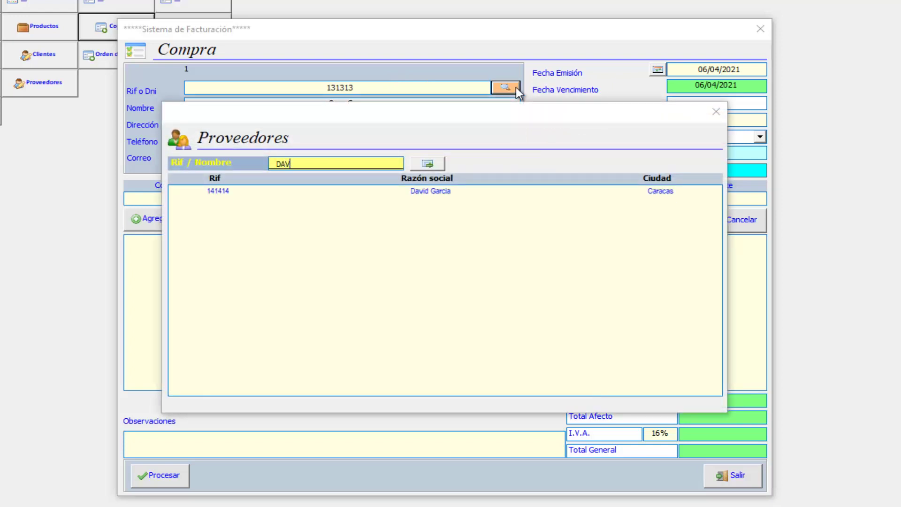
key("BackSpace")
key("BackSpace")
key("BackSpace")
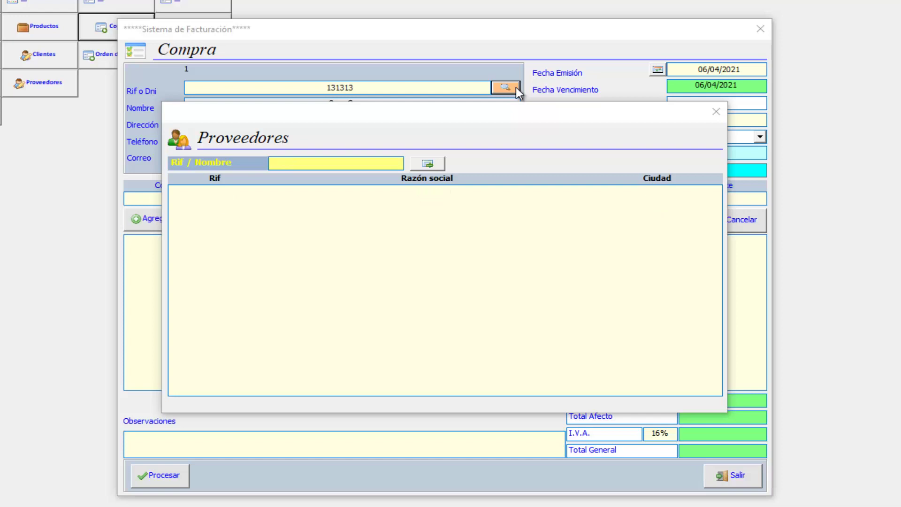
type("1313")
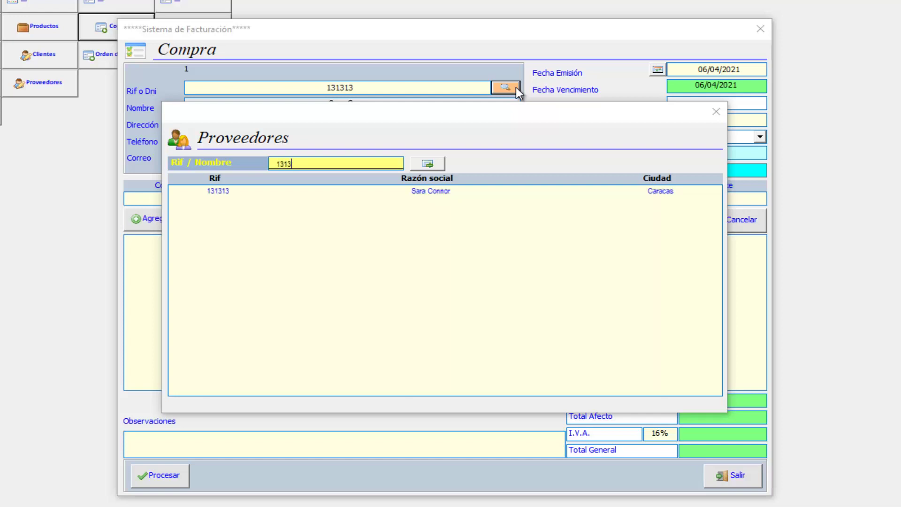
left_click(465, 190)
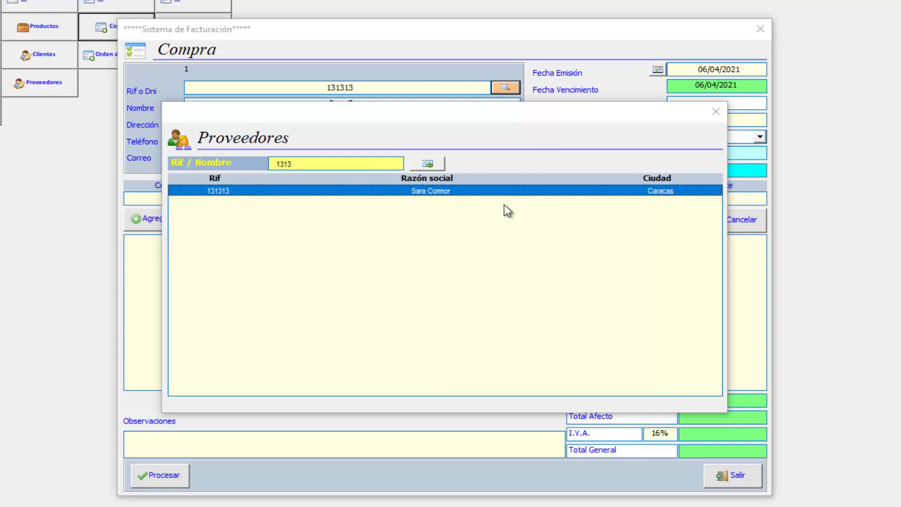
double_click(455, 193)
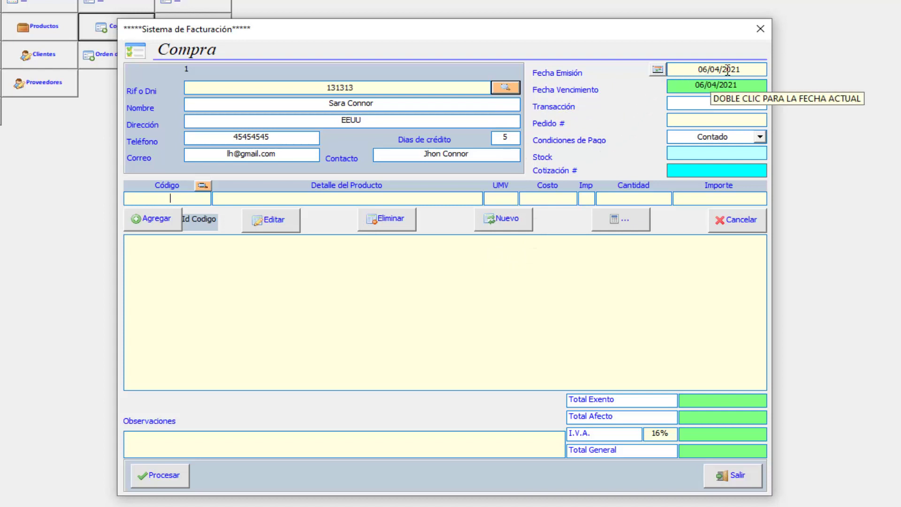
Step: Clear the Fecha Emisión field and refill it with today's date
double_click(744, 69)
key("BackSpace")
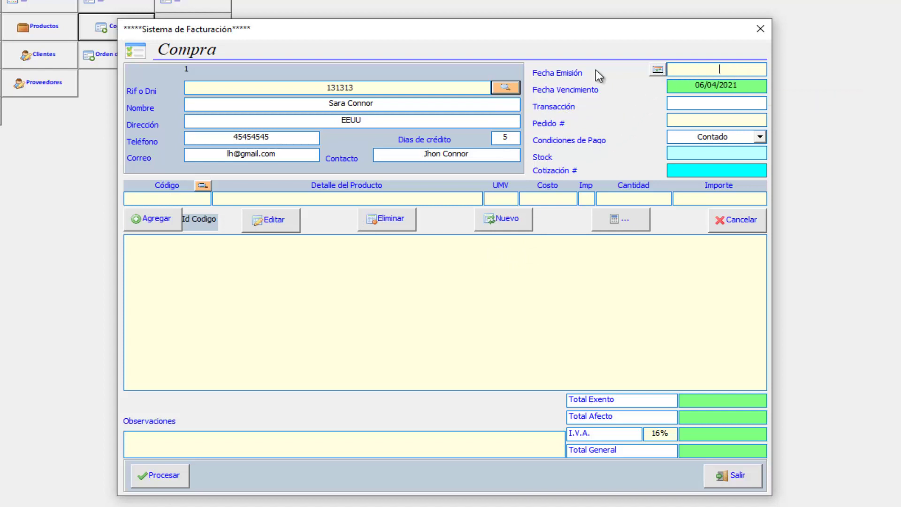
type("06/04")
type("/2021")
left_click_drag(755, 68, 572, 73)
key("BackSpace")
double_click(750, 69)
Step: Pick 7 April 2021 in the EcoCalendario popup as the issue date
left_click(658, 70)
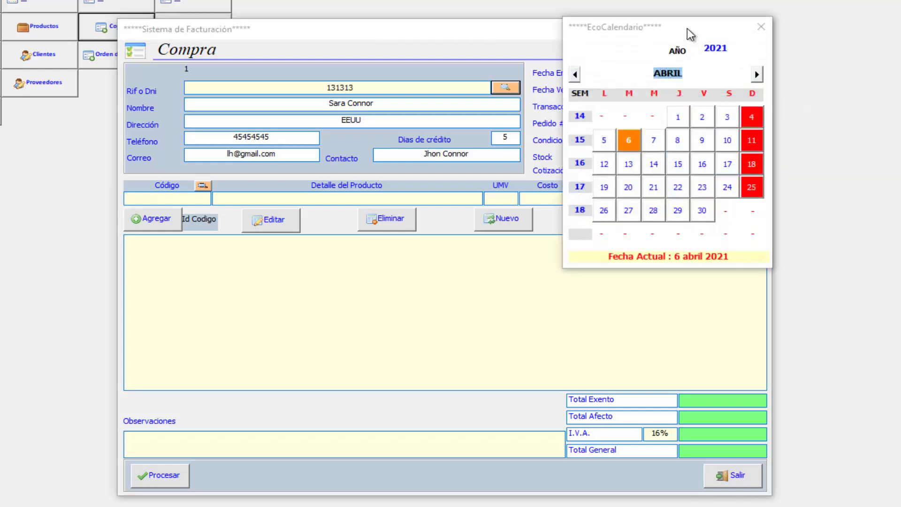
left_click_drag(687, 28, 684, 36)
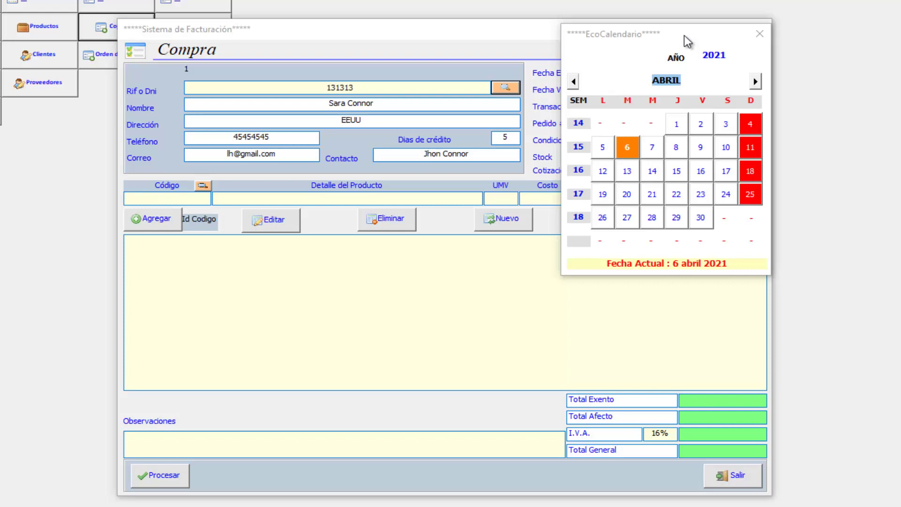
left_click(655, 149)
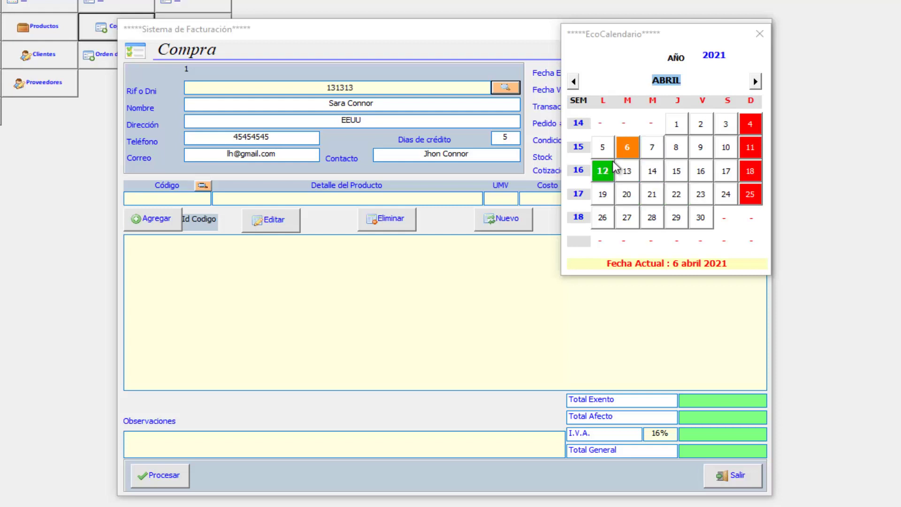
left_click(723, 62)
left_click(644, 82)
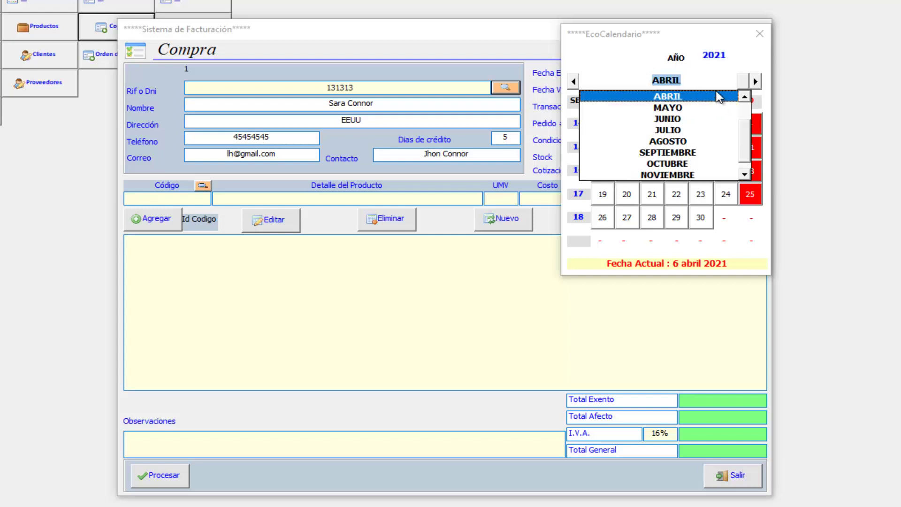
left_click(717, 96)
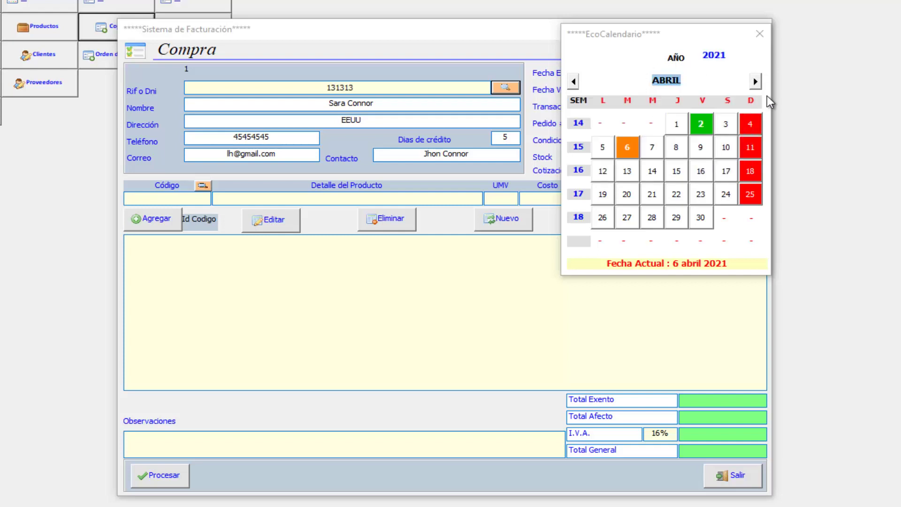
left_click(652, 150)
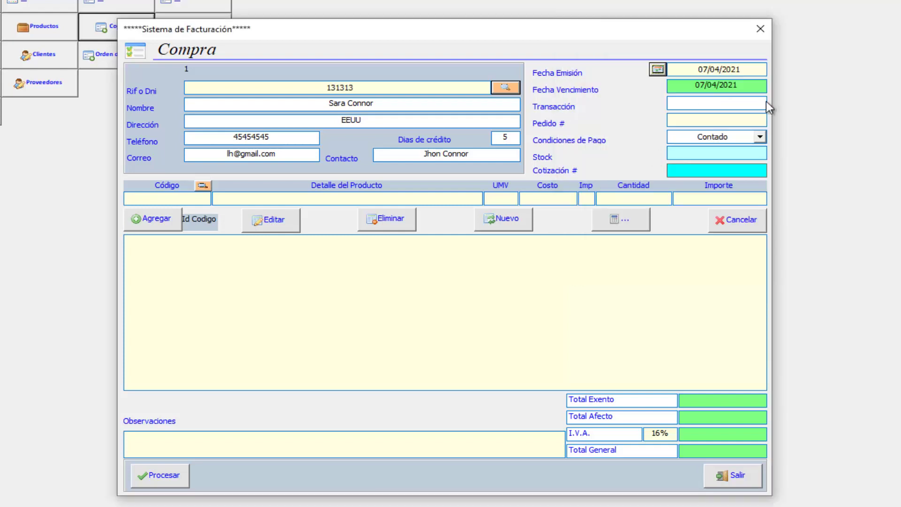
Step: Set the Condiciones de Pago to Crédito, moving the due date to 12/04/2021
mouse_move(717, 69)
double_click(749, 69)
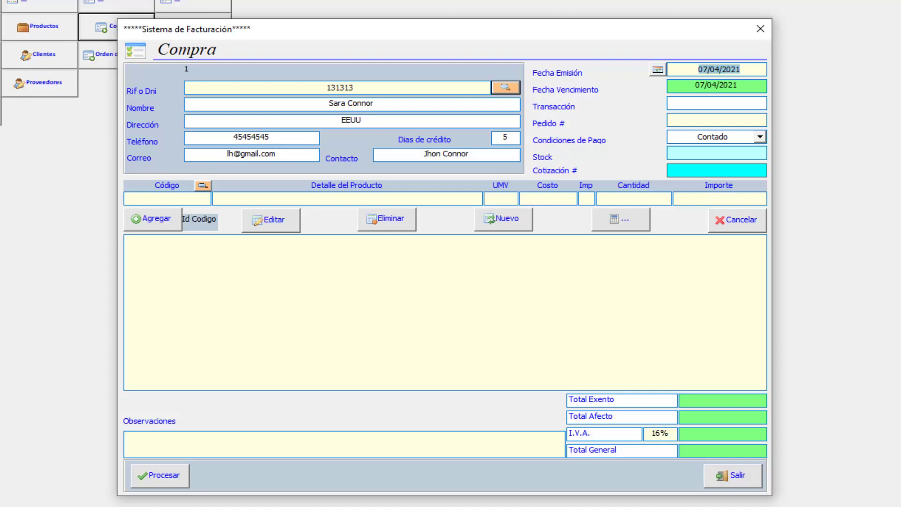
left_click_drag(527, 135, 551, 130)
left_click_drag(778, 130, 799, 128)
mouse_move(772, 87)
left_mouse_down()
mouse_move(811, 78)
mouse_move(817, 54)
left_mouse_up()
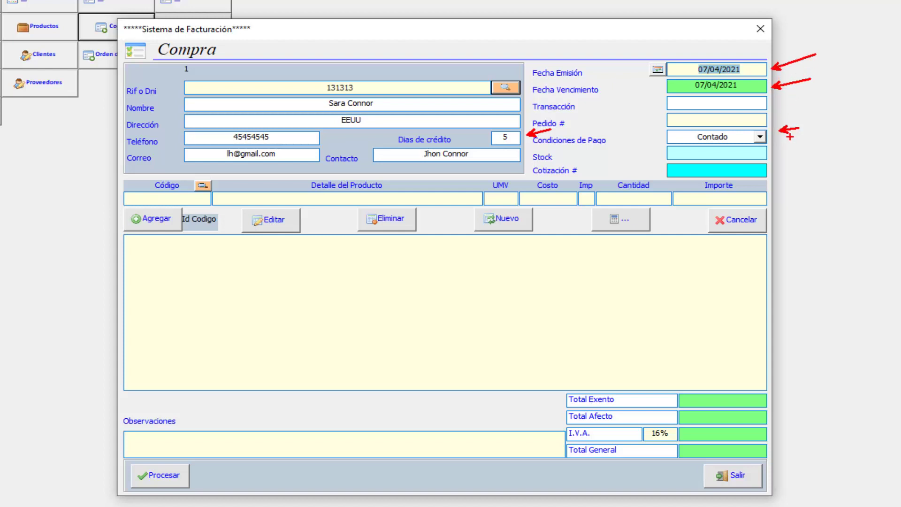
left_click_drag(790, 136, 832, 137)
key("Escape")
left_click(759, 138)
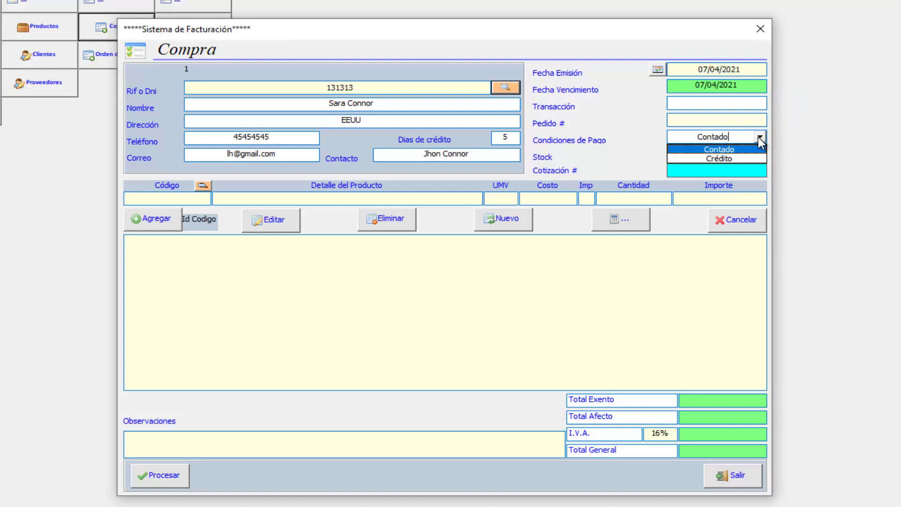
left_click(721, 164)
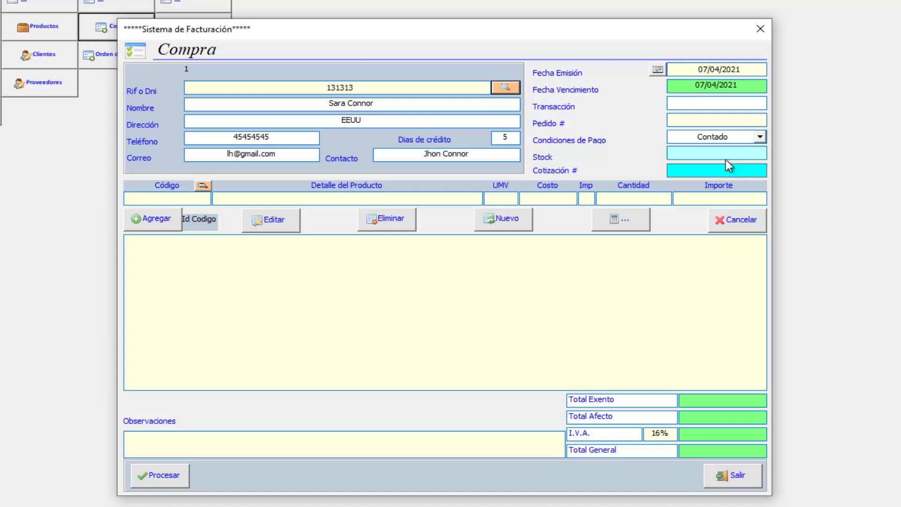
left_click(759, 137)
left_click(728, 156)
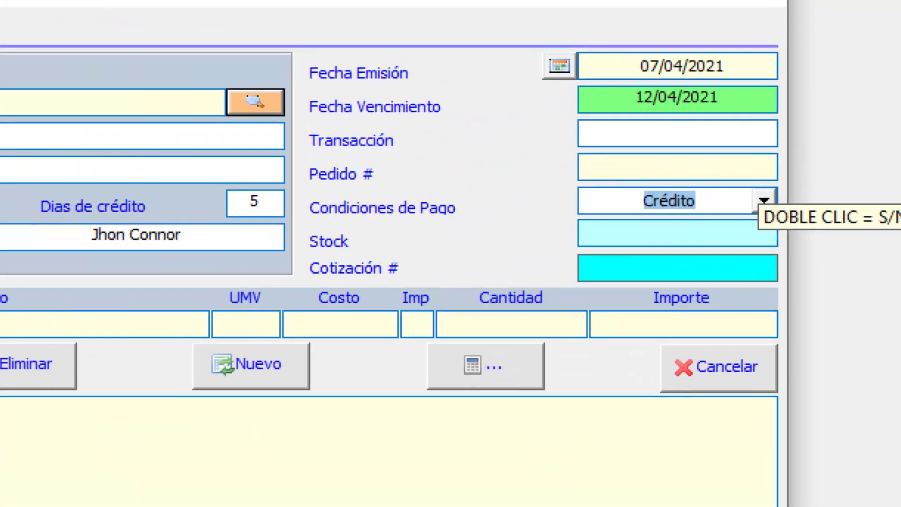
Step: Enter 654564 as the Pedido # order number
left_click_drag(730, 103, 783, 99)
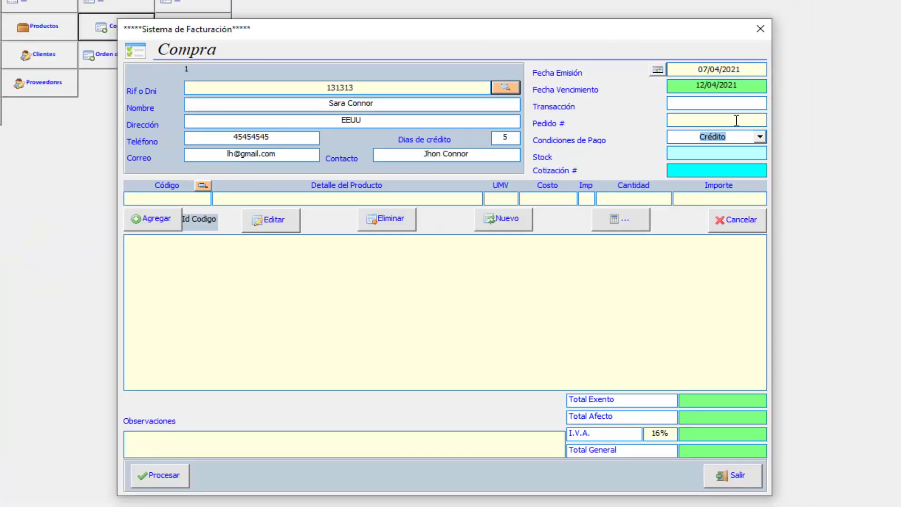
left_click(727, 119)
type("654564")
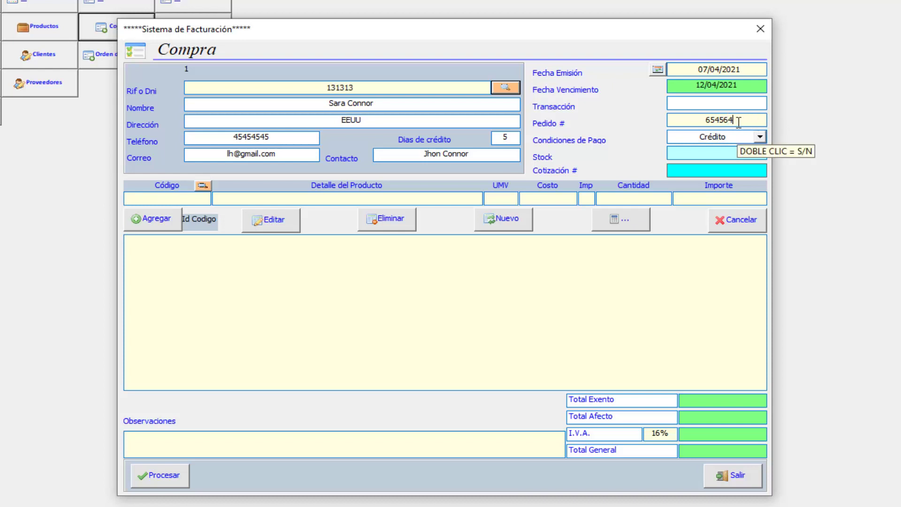
Step: Add product f-ff1 from the Código search with quantity 12.000
left_click(192, 202)
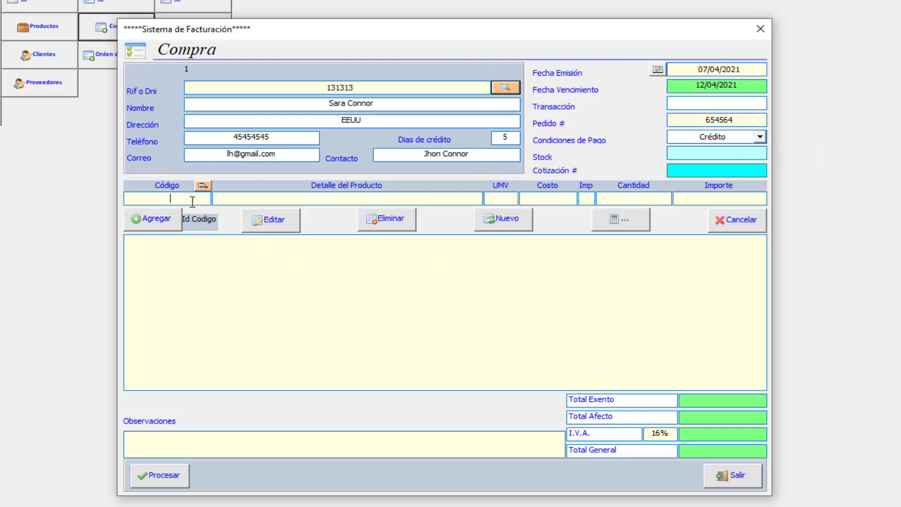
type("a")
type("-aa1")
key("Return")
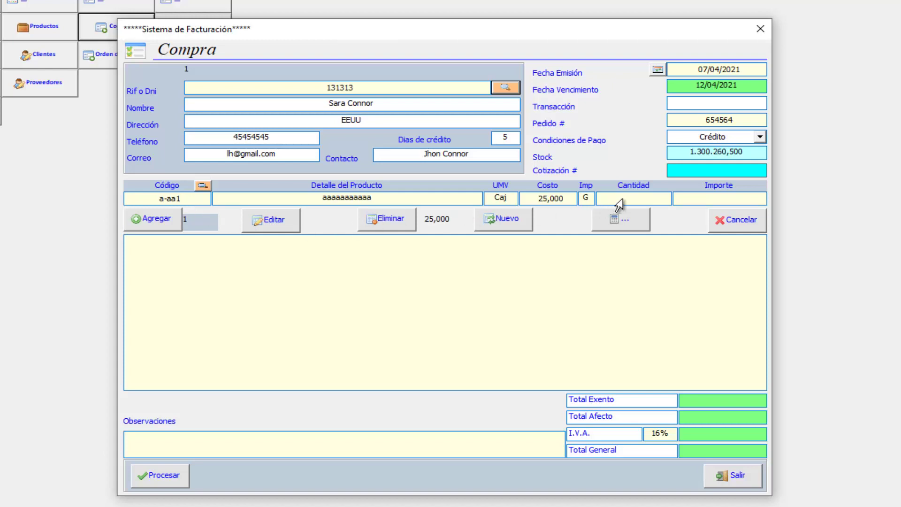
left_click(209, 187)
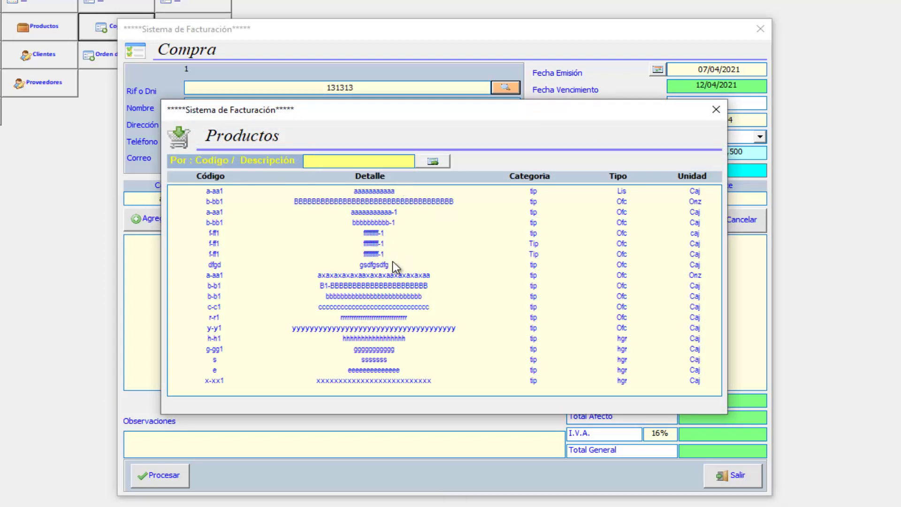
type("a")
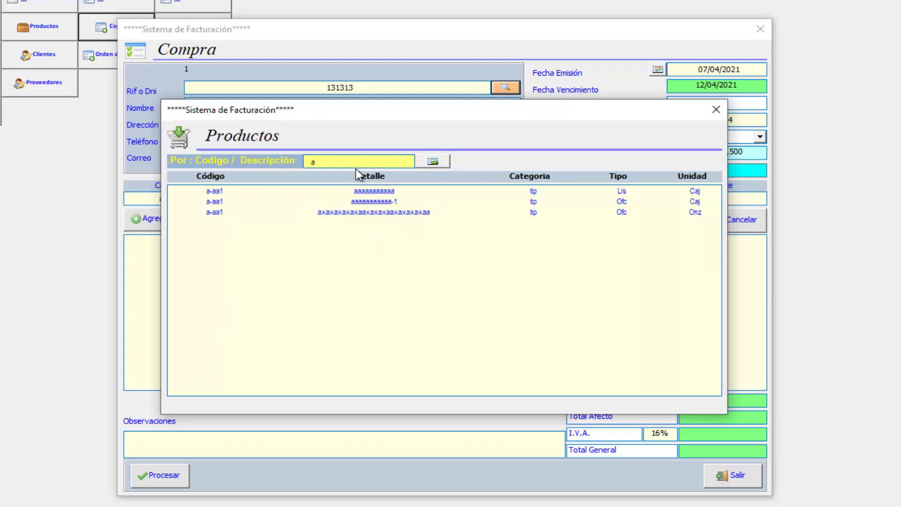
key("BackSpace")
type("f")
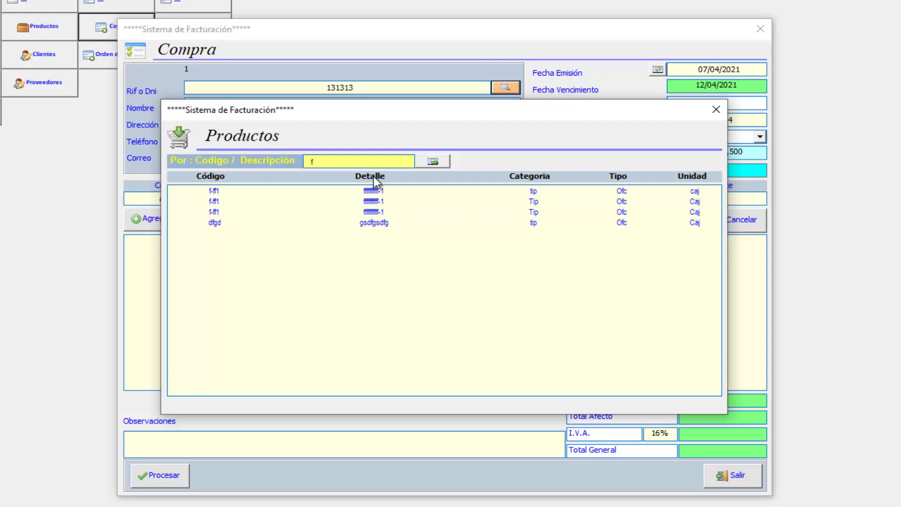
left_click(394, 202)
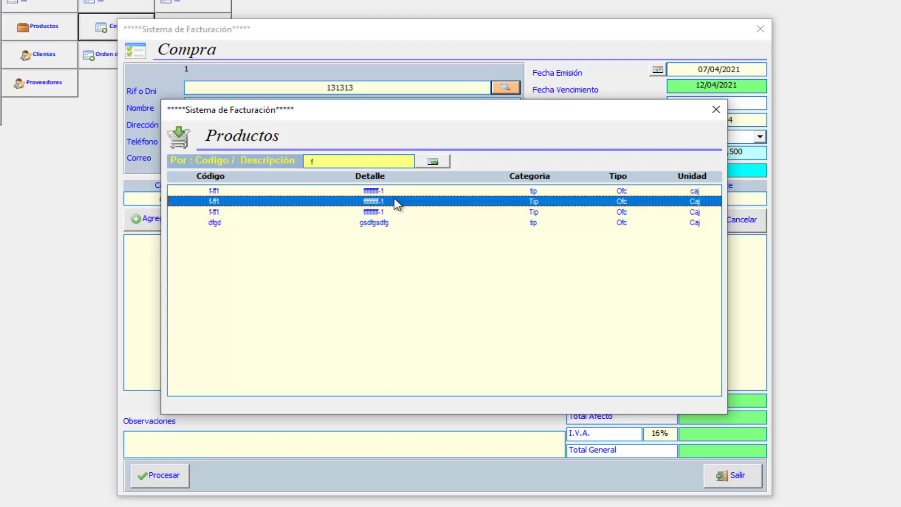
double_click(396, 202)
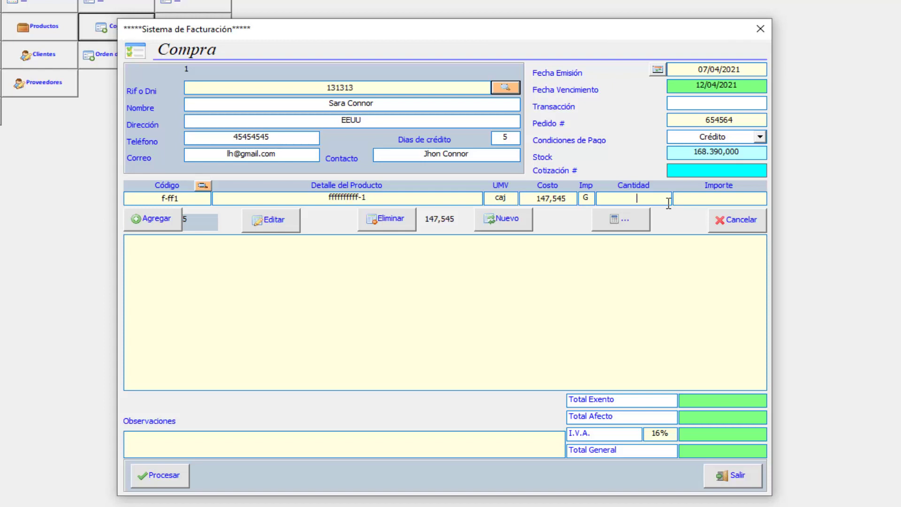
type("12.000")
key("Tab")
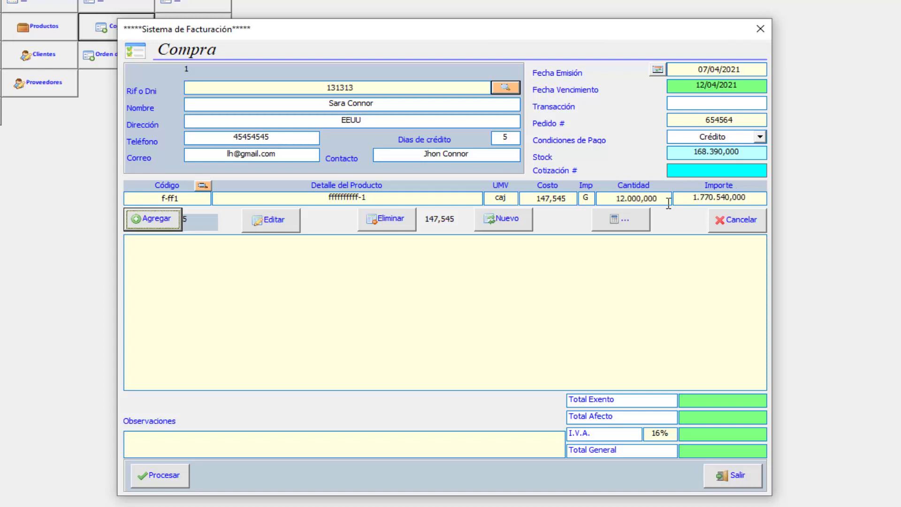
key("Return")
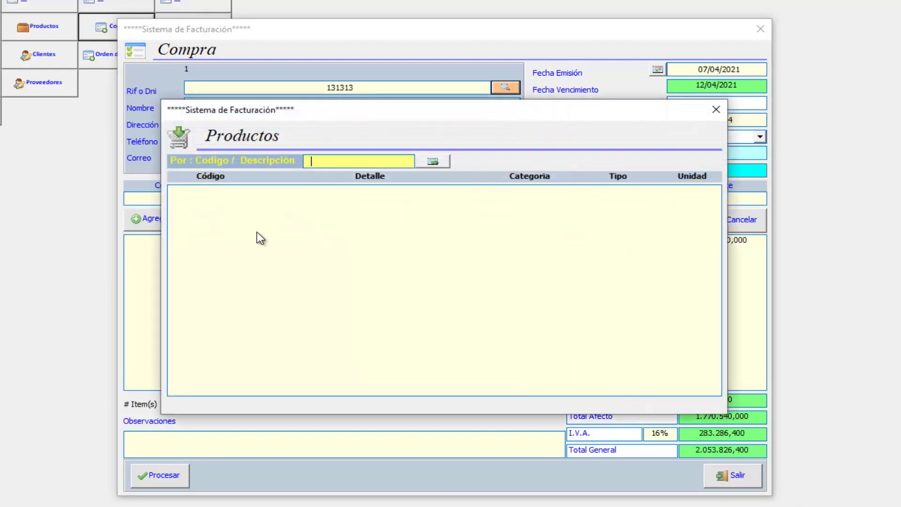
Step: Add product a-aa1 with quantity 9600 and g-gg1 with quantity 960000
double_click(233, 277)
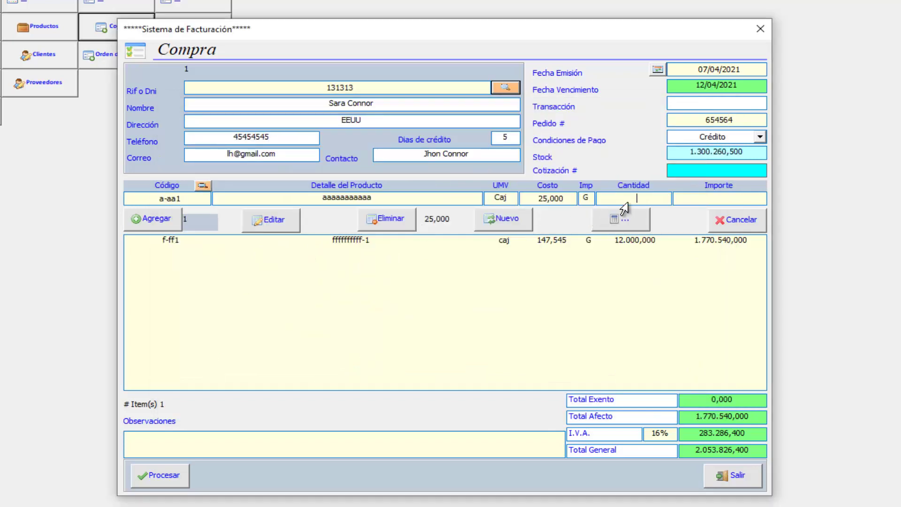
type("9600")
key("Tab")
key("Return")
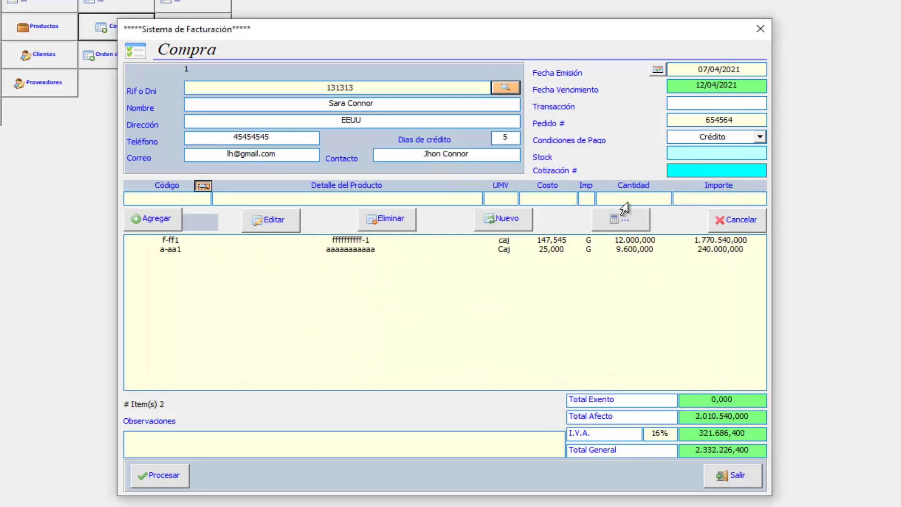
double_click(249, 349)
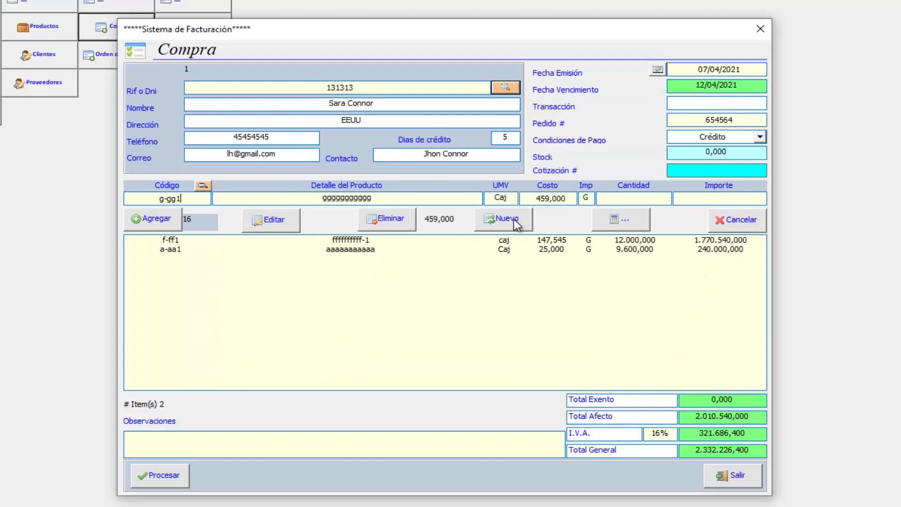
type("9600")
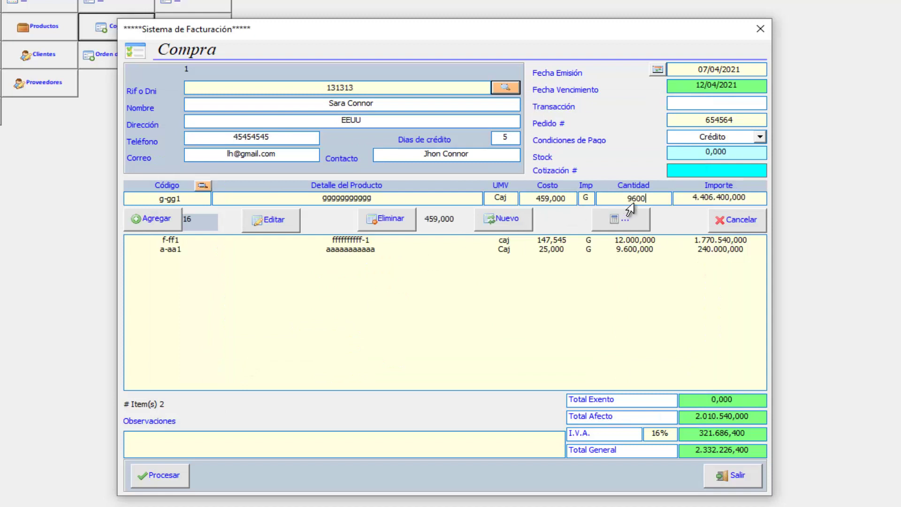
type("00")
key("Tab")
key("Return")
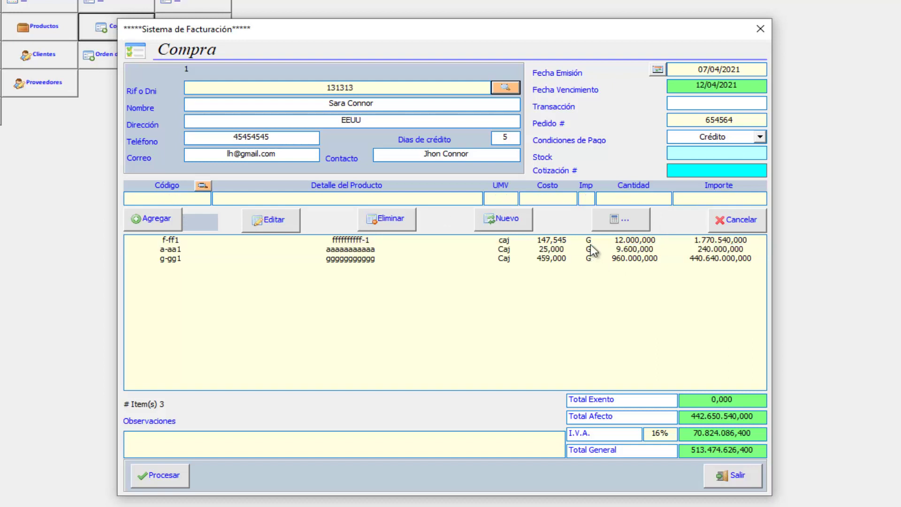
Step: Change the a-aa1 line's Cantidad to 25 and confirm the edit
left_click(596, 249)
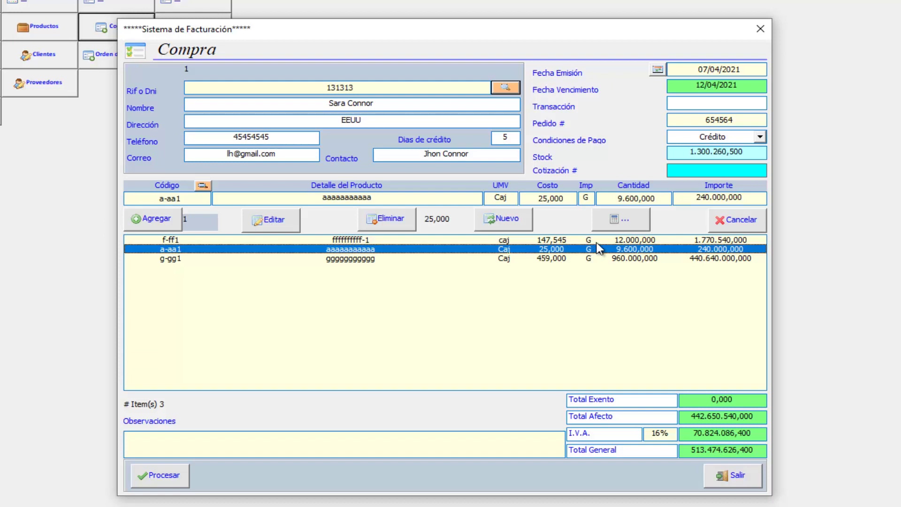
left_click(671, 200)
type("2")
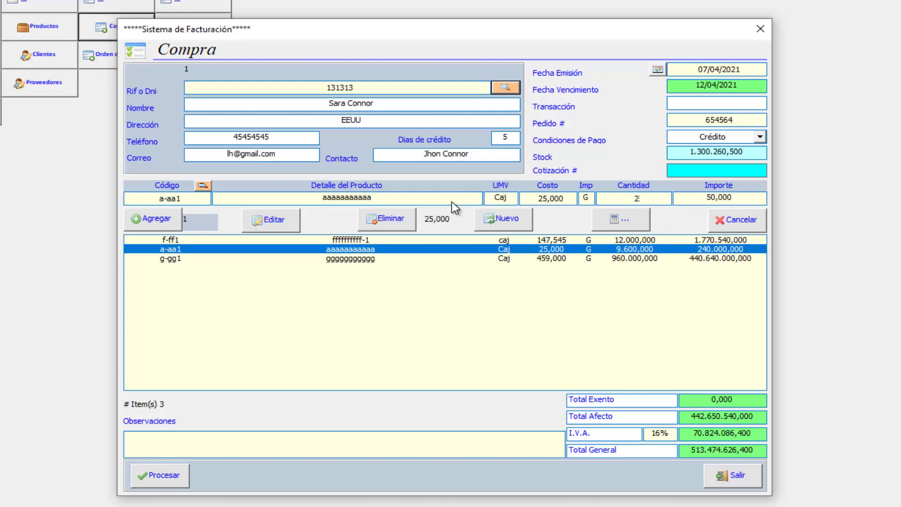
type("5")
left_click(279, 224)
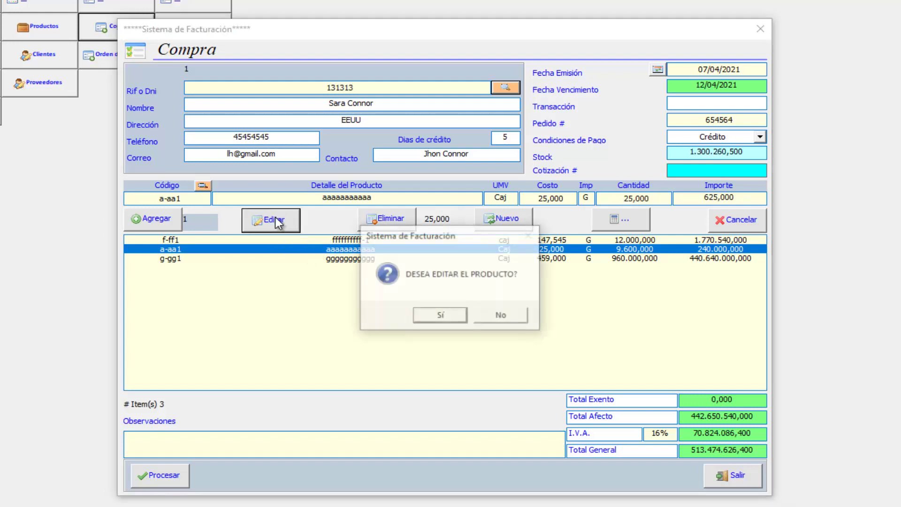
left_click(441, 314)
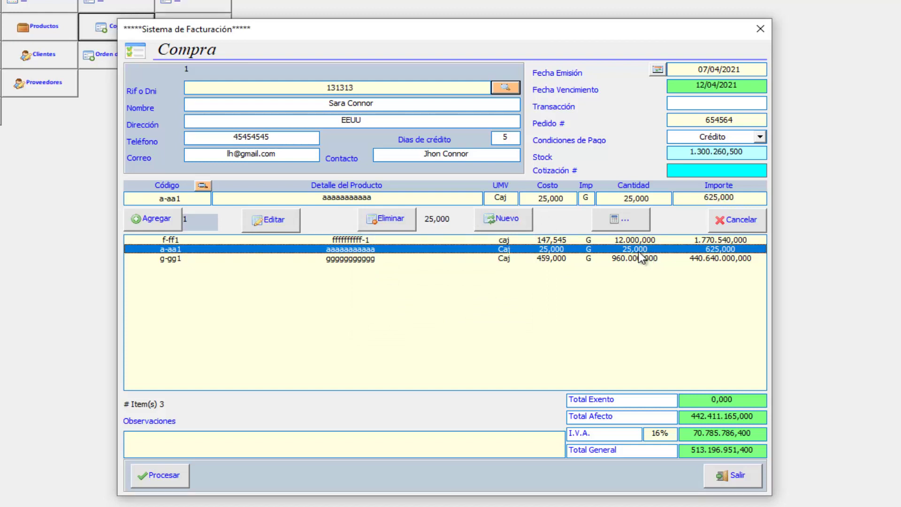
Step: Delete the g-gg1 line from the purchase
left_click(625, 260)
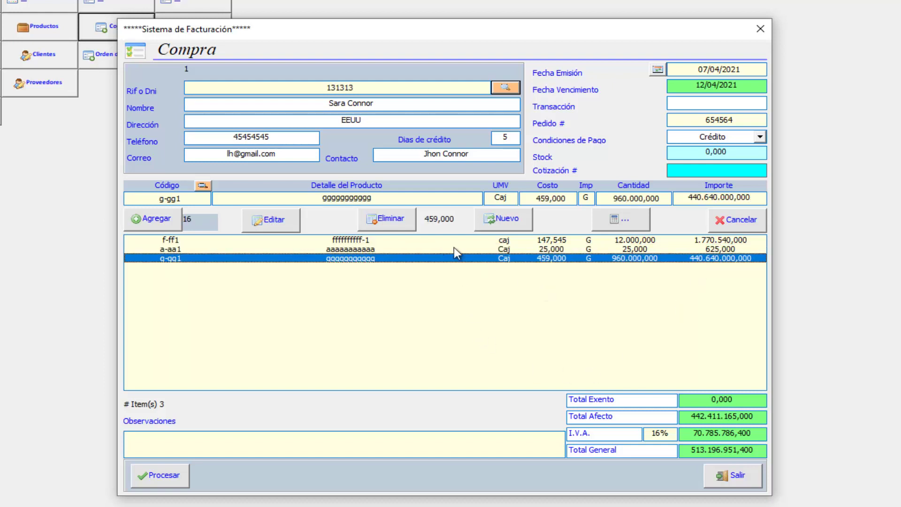
left_click(405, 223)
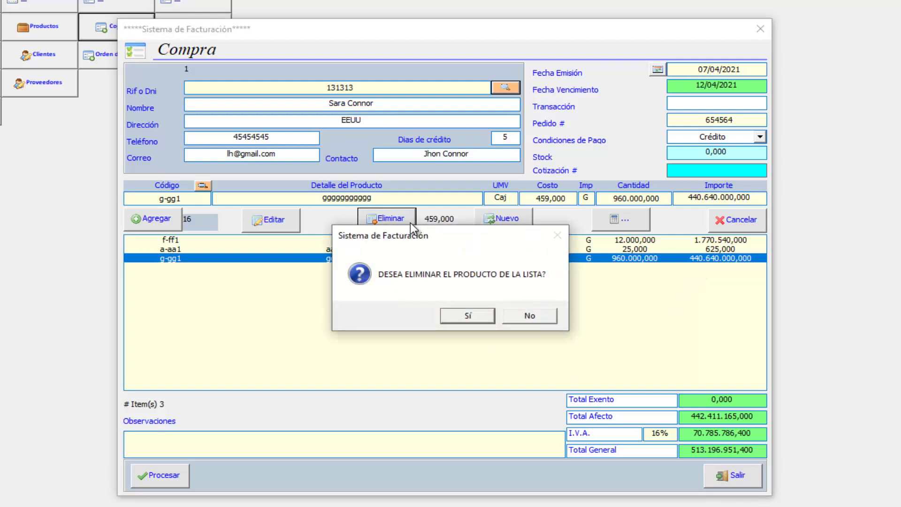
left_click(468, 314)
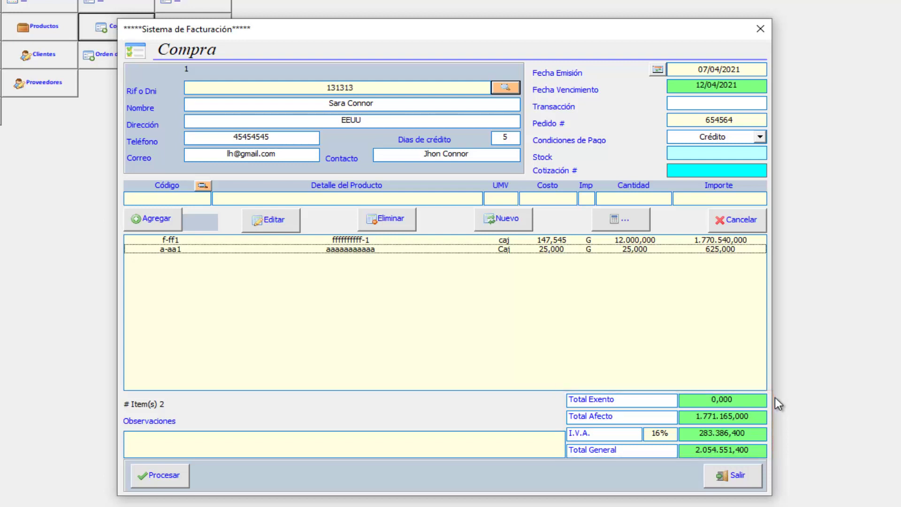
Step: Enter the observation 'prueba de compra' and process the purchase as PP-000001157
left_click(361, 445)
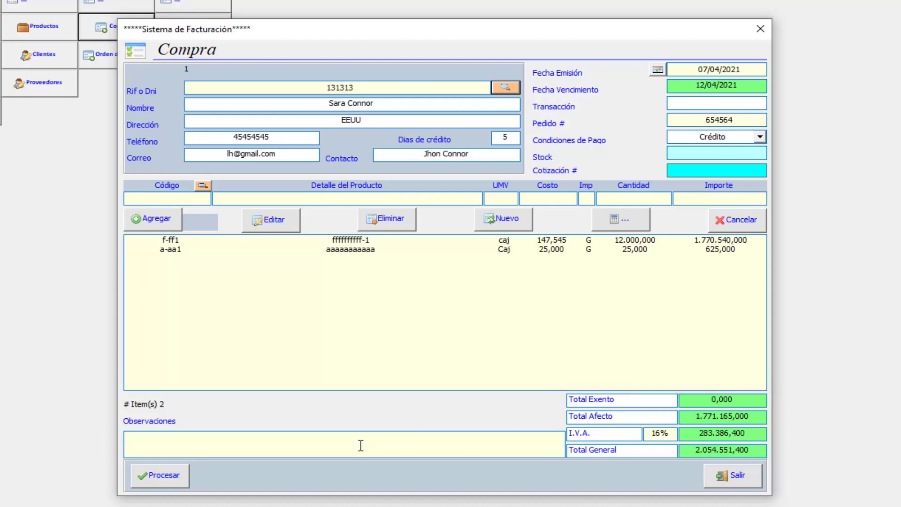
type("prueba de")
type(" compra.")
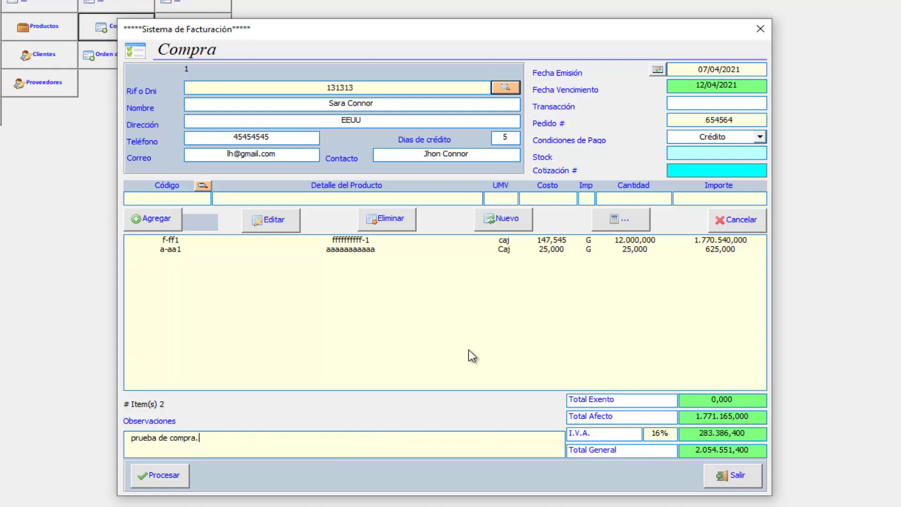
left_click(179, 477)
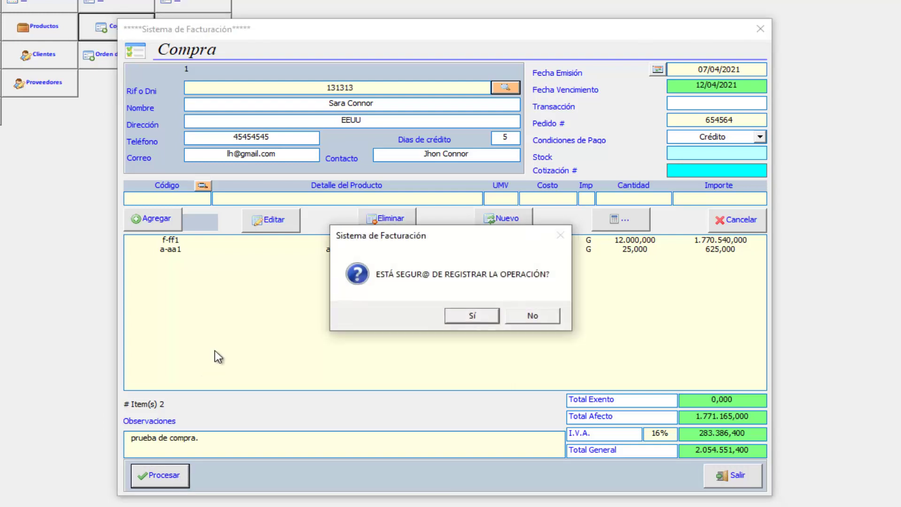
left_click(472, 316)
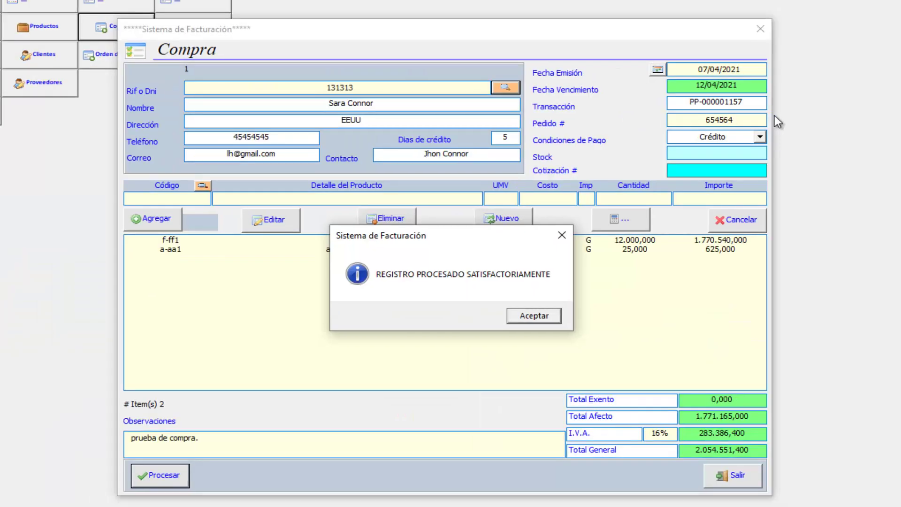
left_click(542, 317)
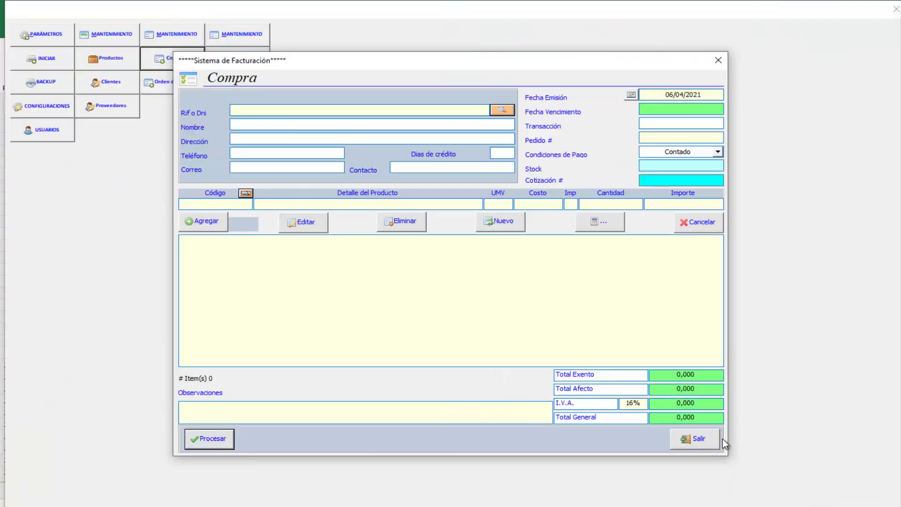
Step: Change Impuesto Valor from 16 to 12 in Configuraciones Adicionales and save it
left_click(713, 441)
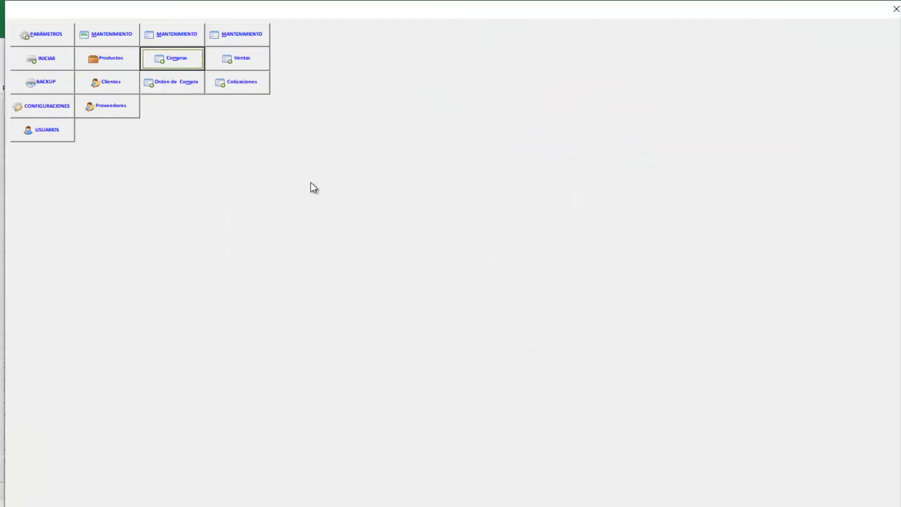
left_click(50, 104)
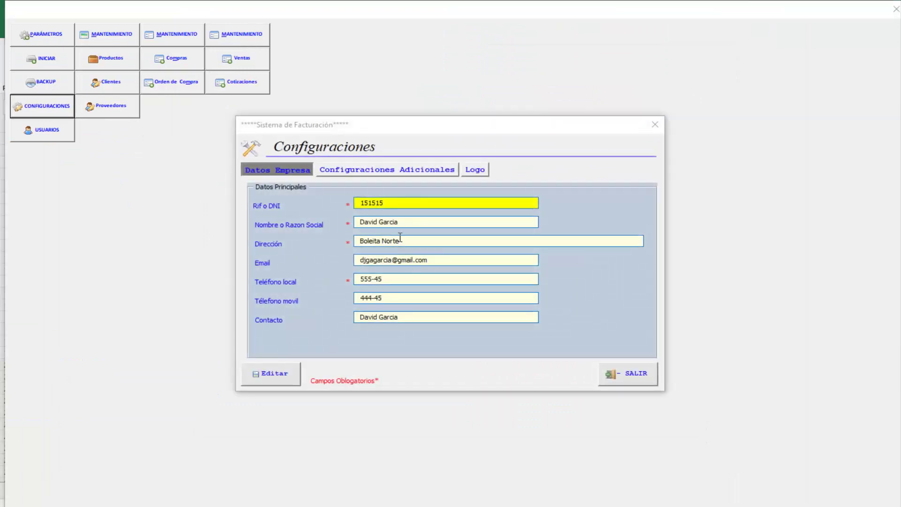
left_click(352, 169)
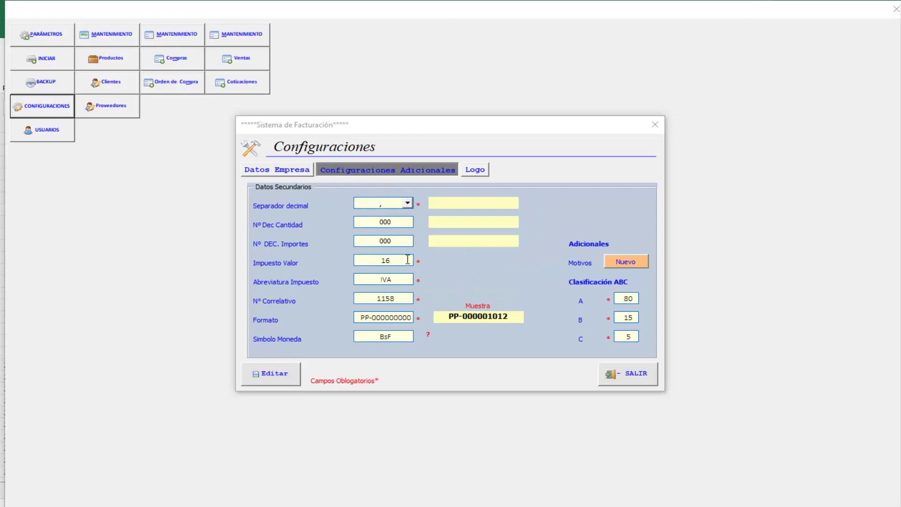
left_click_drag(407, 260, 352, 261)
type("12")
left_click(272, 373)
left_click(438, 306)
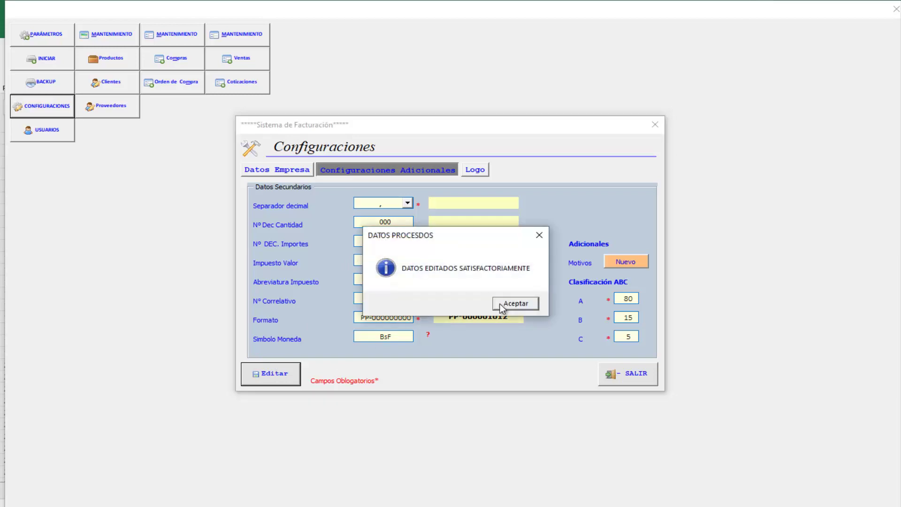
left_click(515, 304)
Step: Reopen the Compra form to check it now shows 12% IVA
left_click(624, 374)
left_click(182, 66)
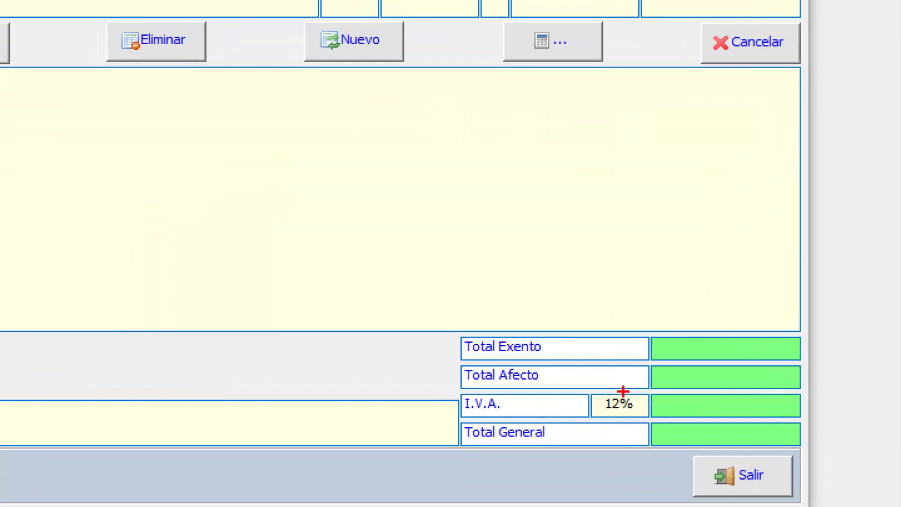
left_click_drag(641, 395, 680, 364)
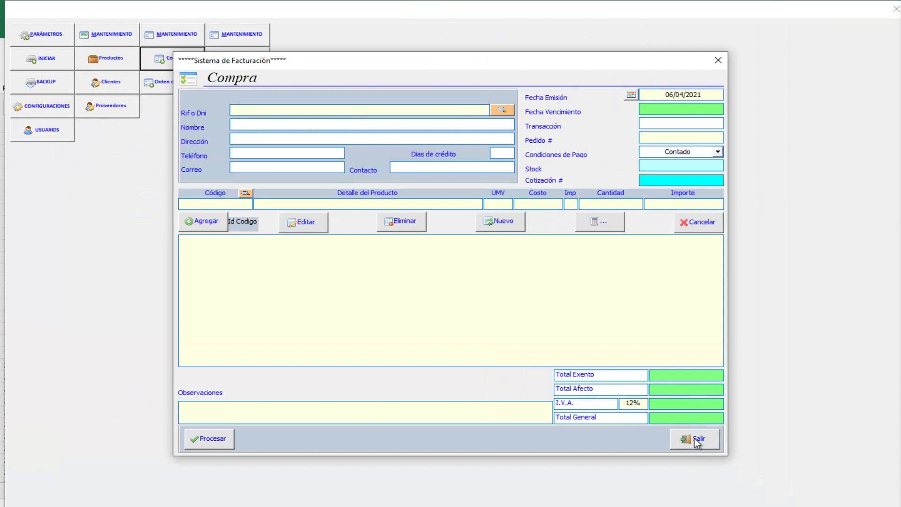
Step: Check the 12% IVA on the Ventas and Orden de Compra forms, then open Cotizaciones
left_click(695, 438)
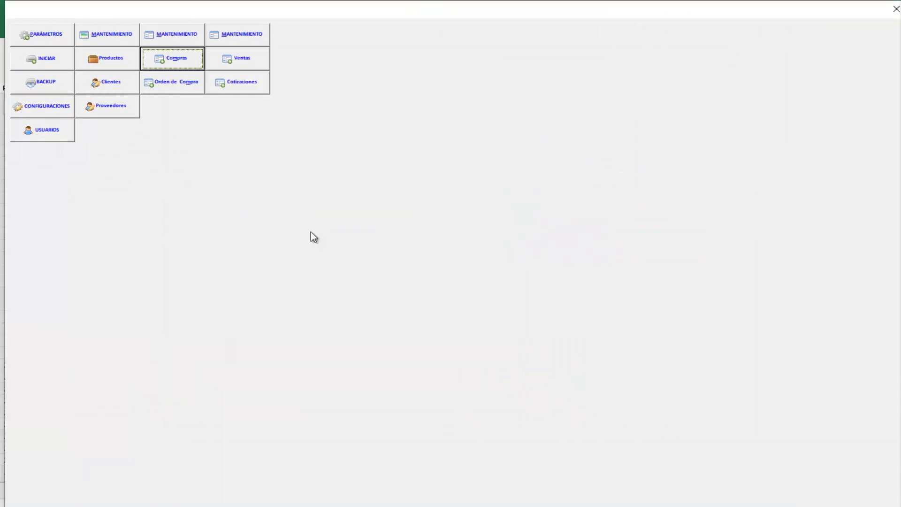
left_click(224, 64)
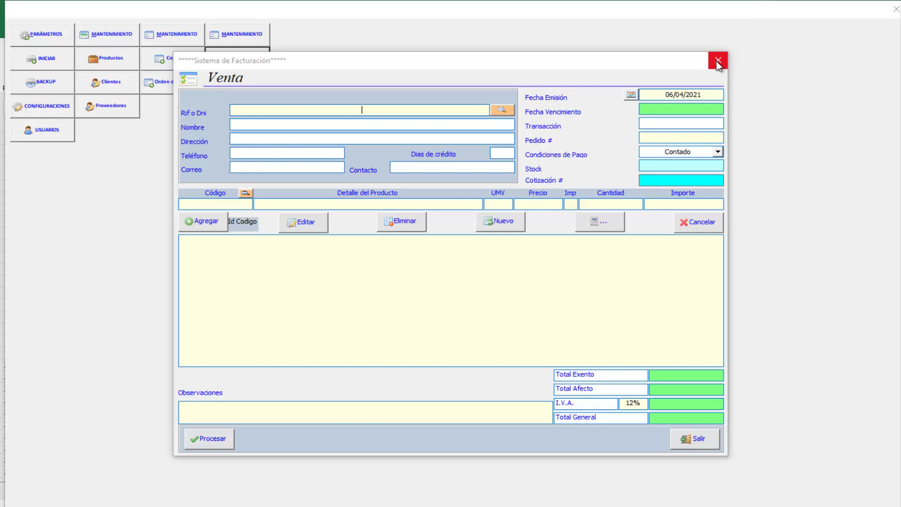
left_click(719, 66)
left_click(718, 61)
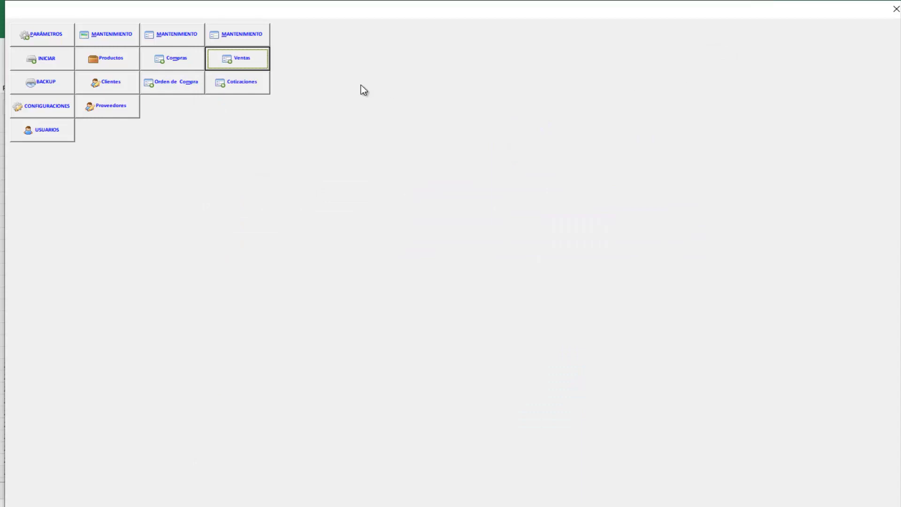
left_click(196, 86)
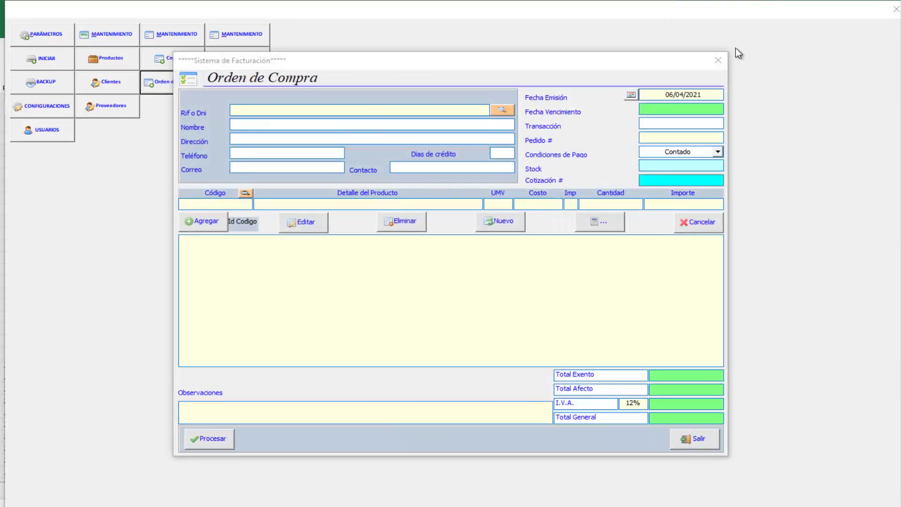
left_click(718, 60)
left_click(232, 79)
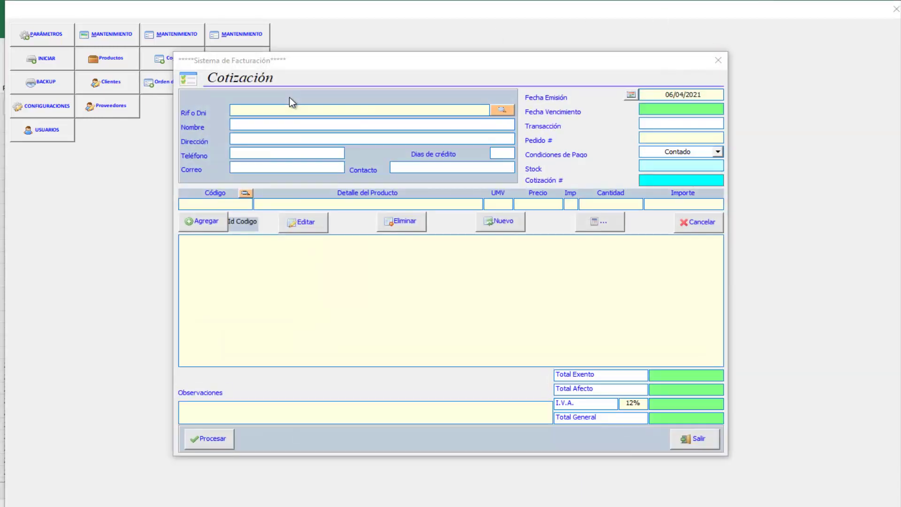